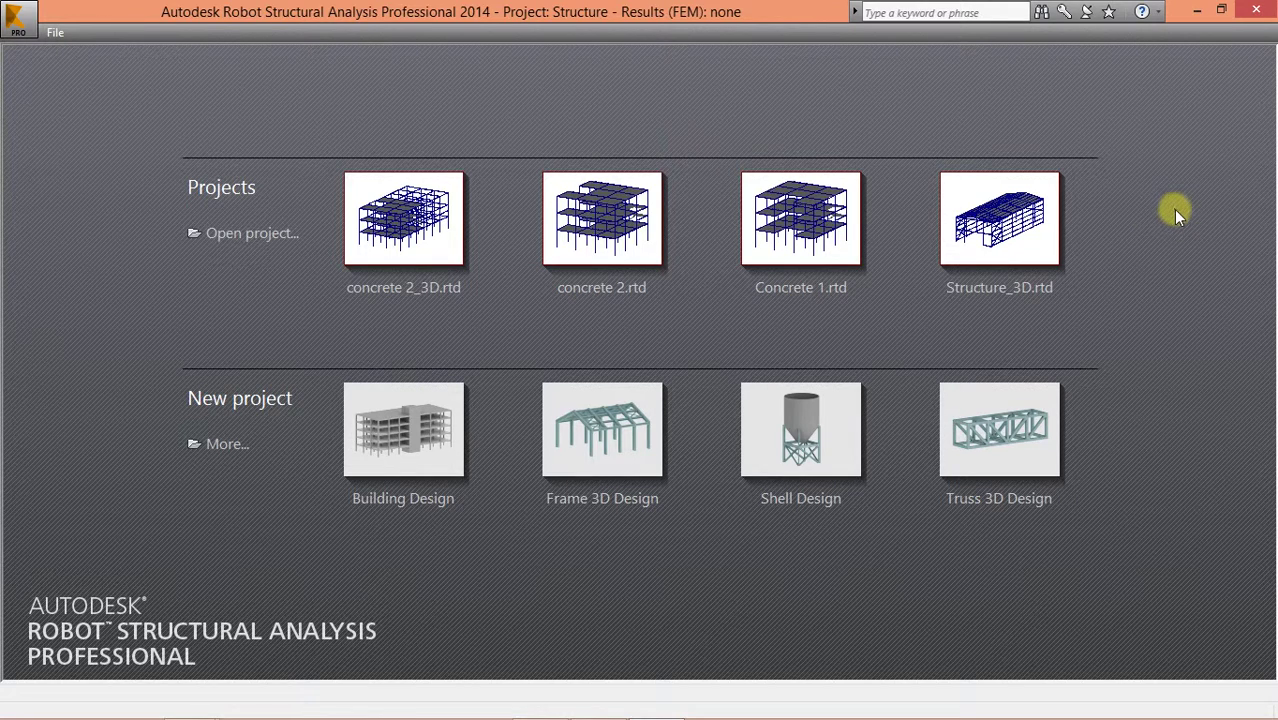
Step: Start a new Building Design project and accept the preferences with Eurocode as the regional settings
{"action": "left_click", "coordinate": [400, 424]}
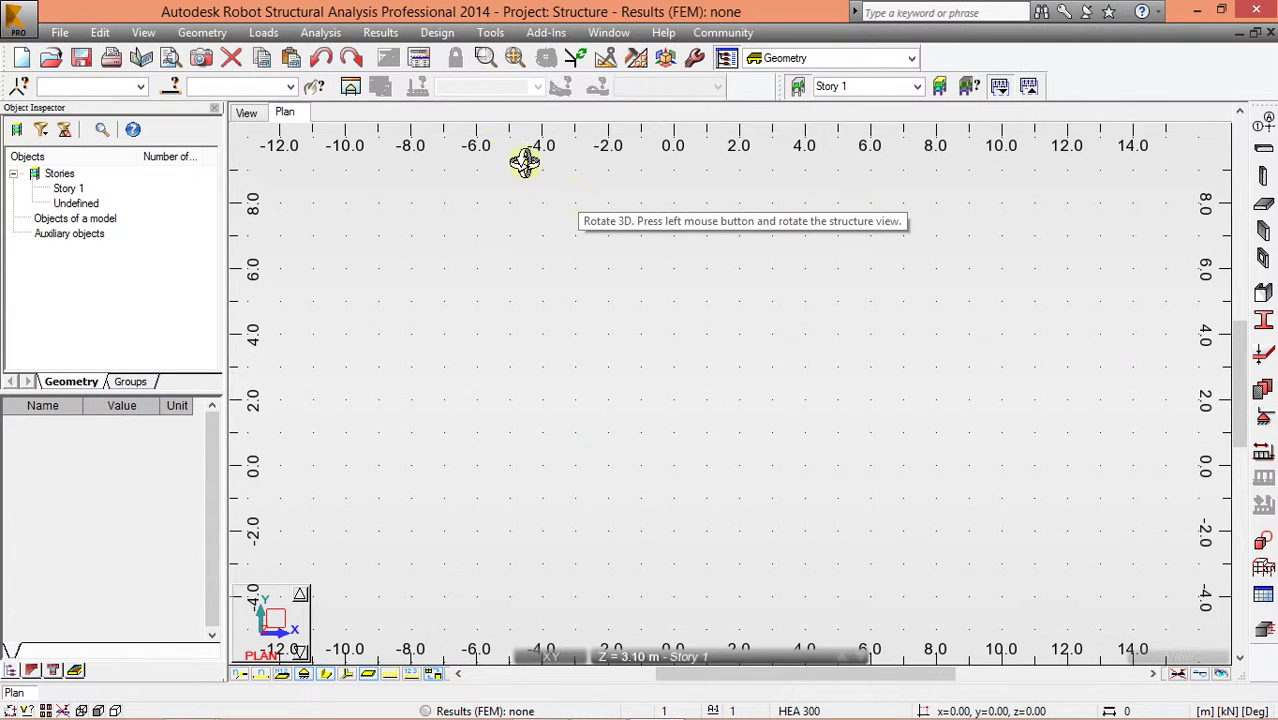
{"action": "left_click", "coordinate": [490, 32]}
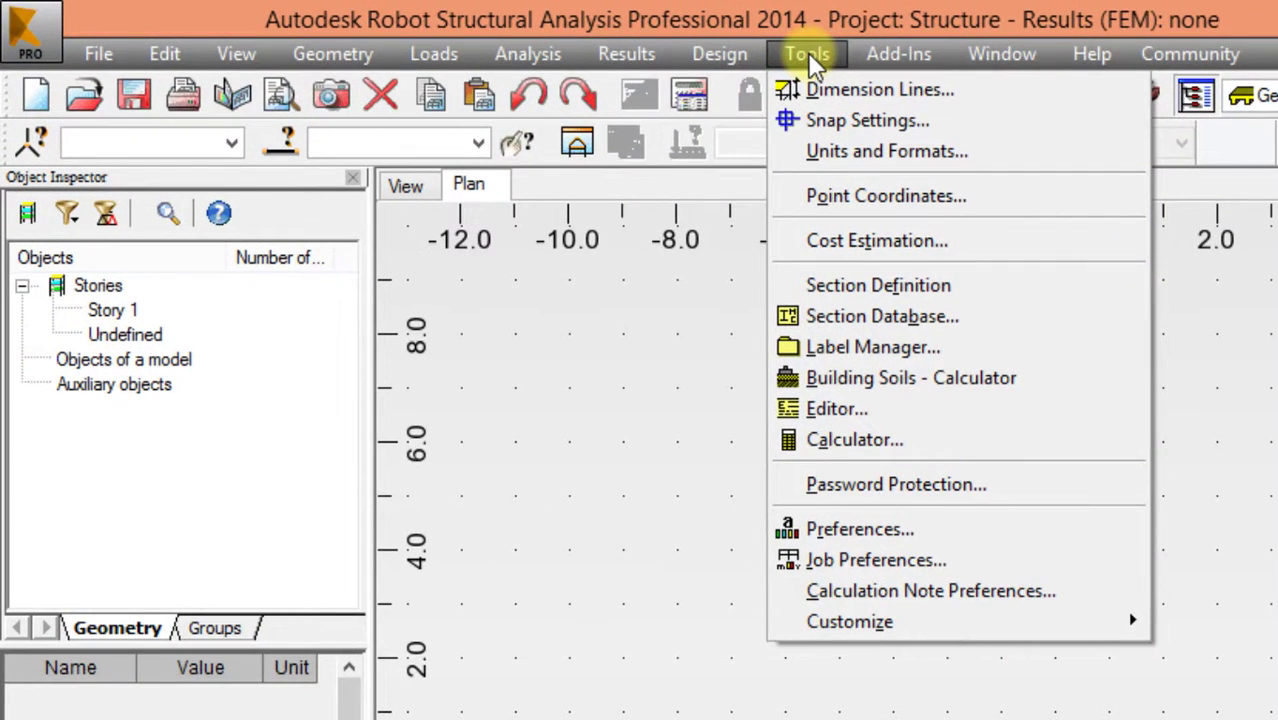
{"action": "left_click", "coordinate": [918, 533]}
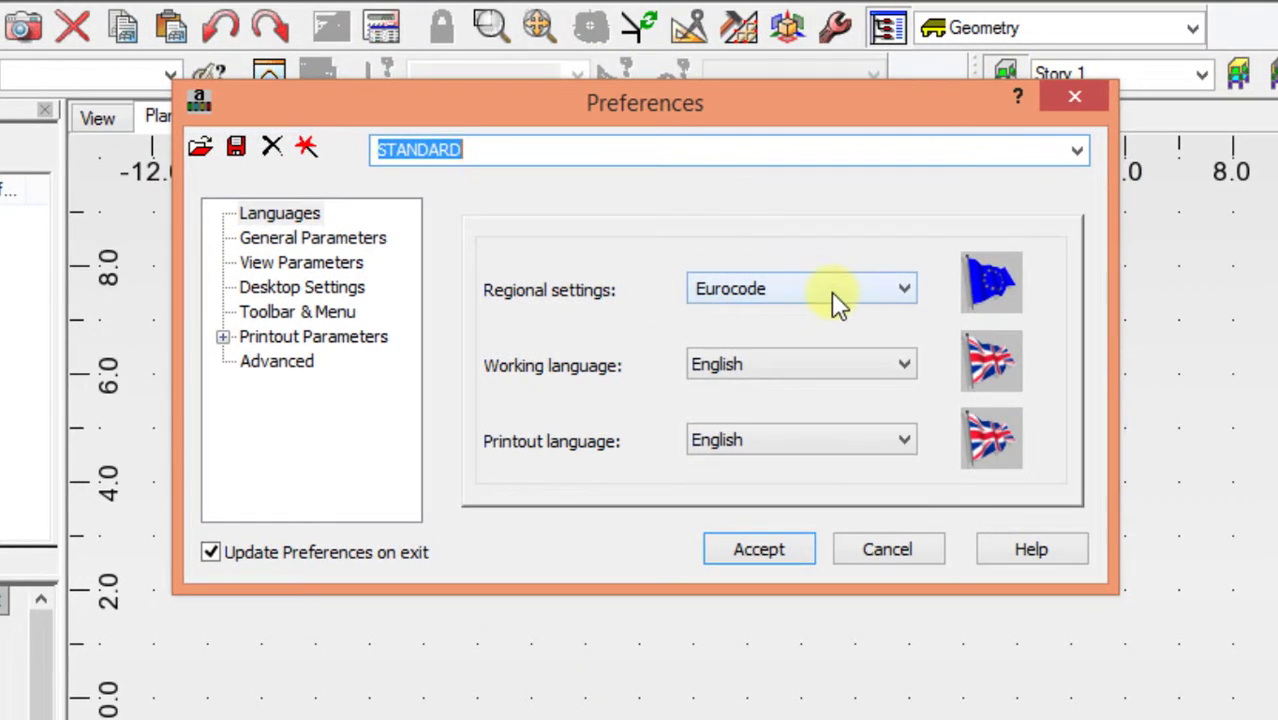
{"action": "left_click", "coordinate": [875, 334]}
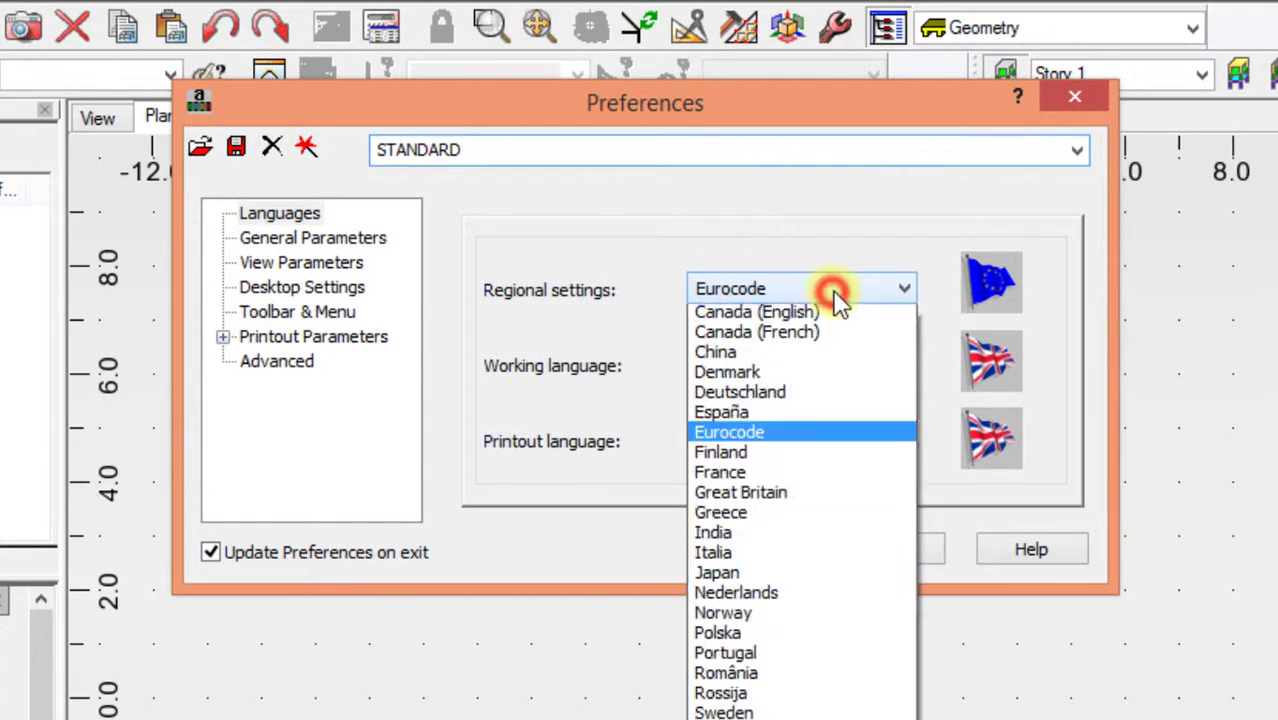
{"action": "left_click", "coordinate": [833, 290]}
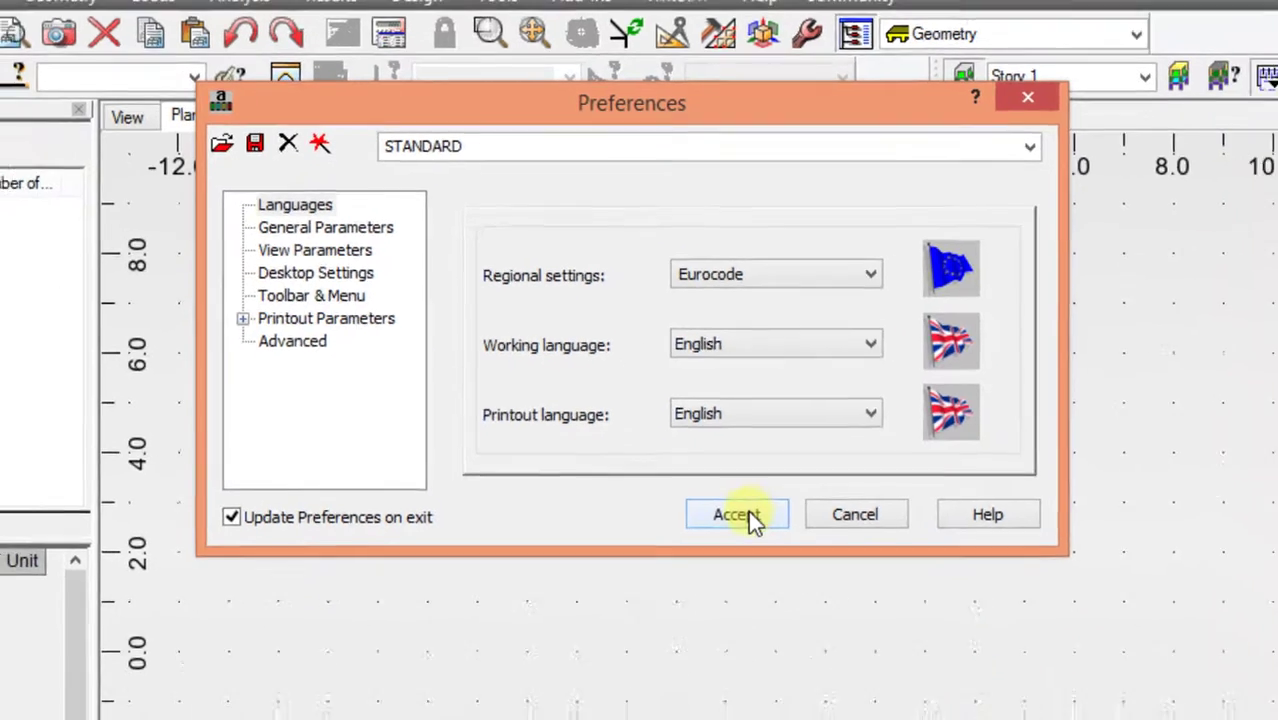
{"action": "left_click", "coordinate": [762, 547]}
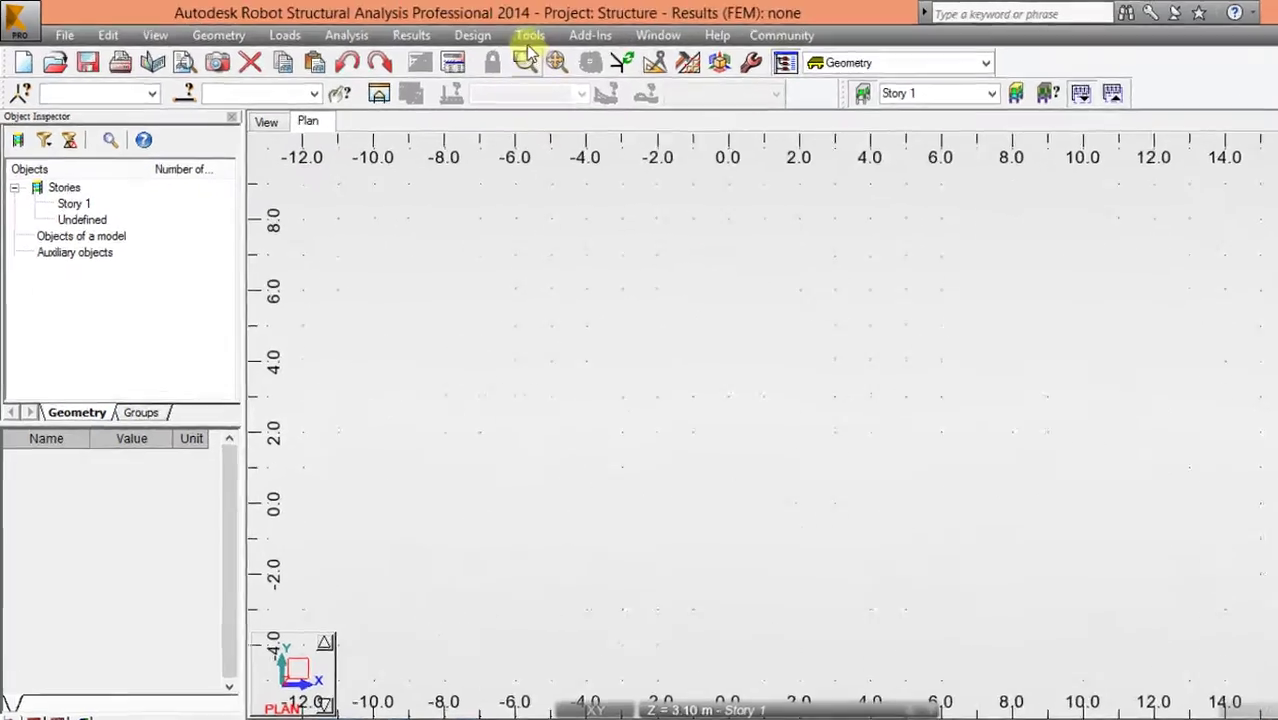
Step: Open the job preferences and review the default materials and the dimension units
{"action": "left_click", "coordinate": [490, 32]}
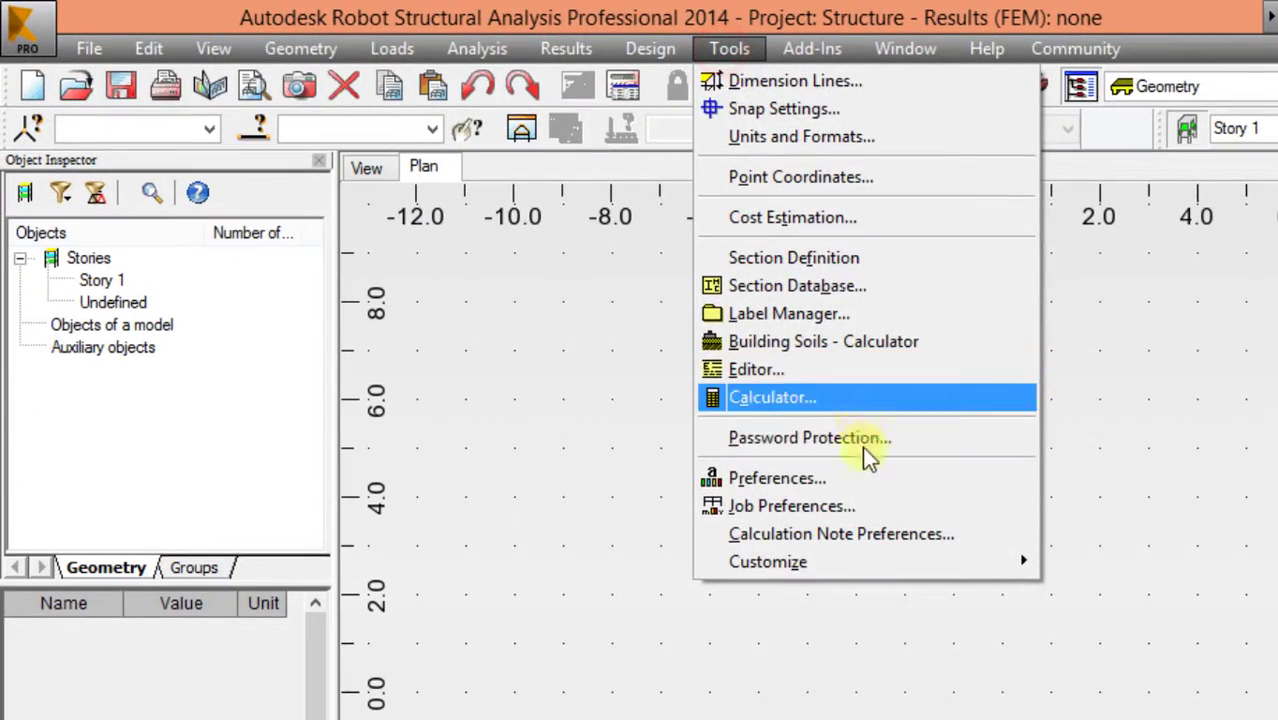
{"action": "left_click", "coordinate": [857, 507]}
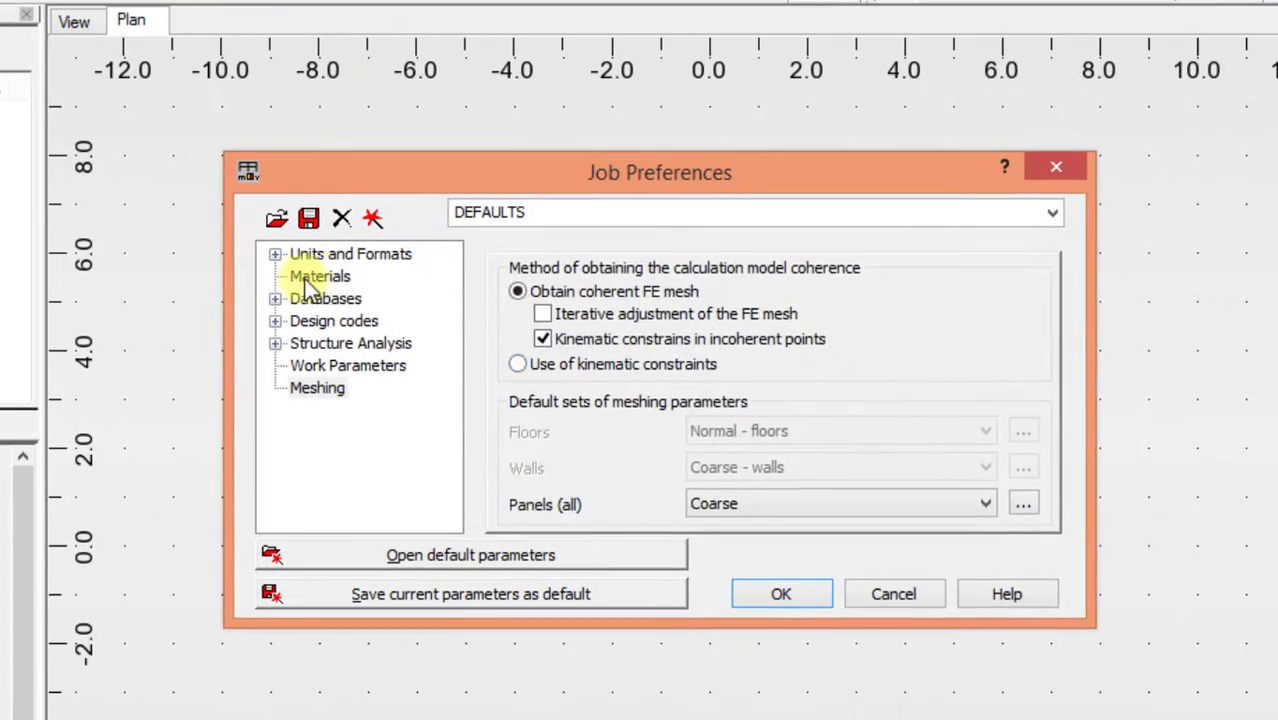
{"action": "left_click", "coordinate": [306, 278]}
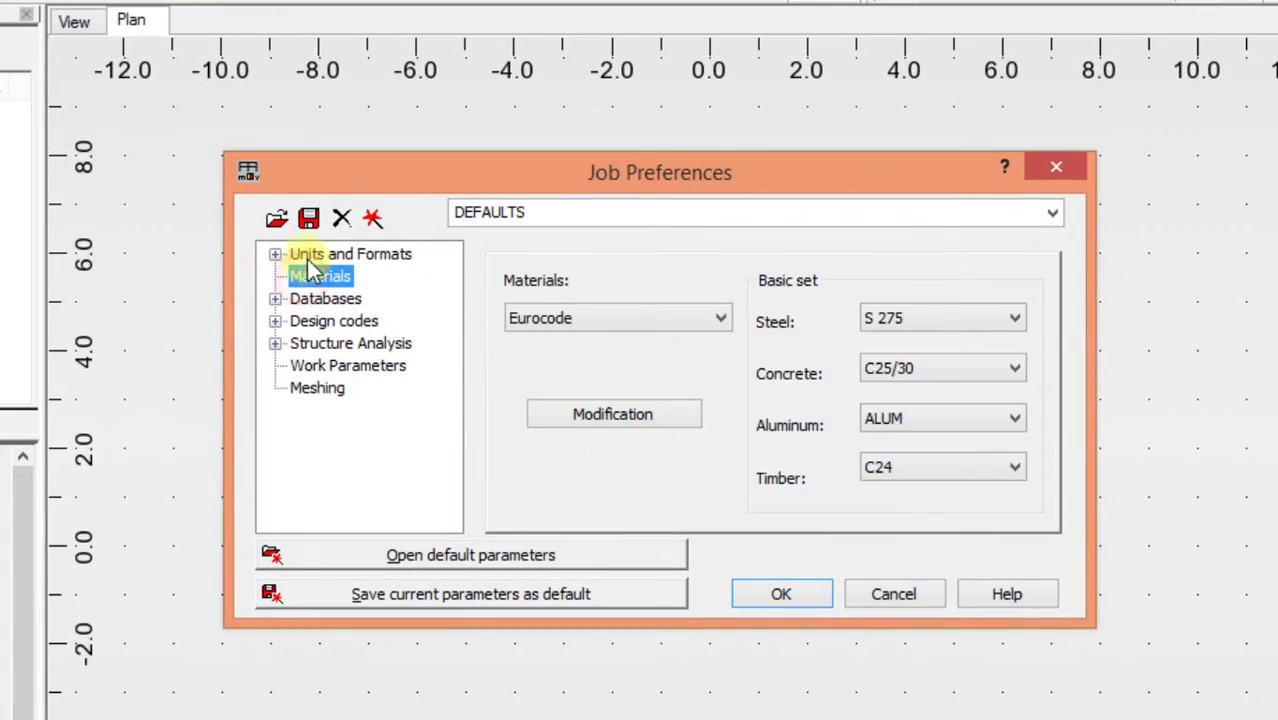
{"action": "left_click", "coordinate": [278, 254]}
{"action": "left_click", "coordinate": [335, 256]}
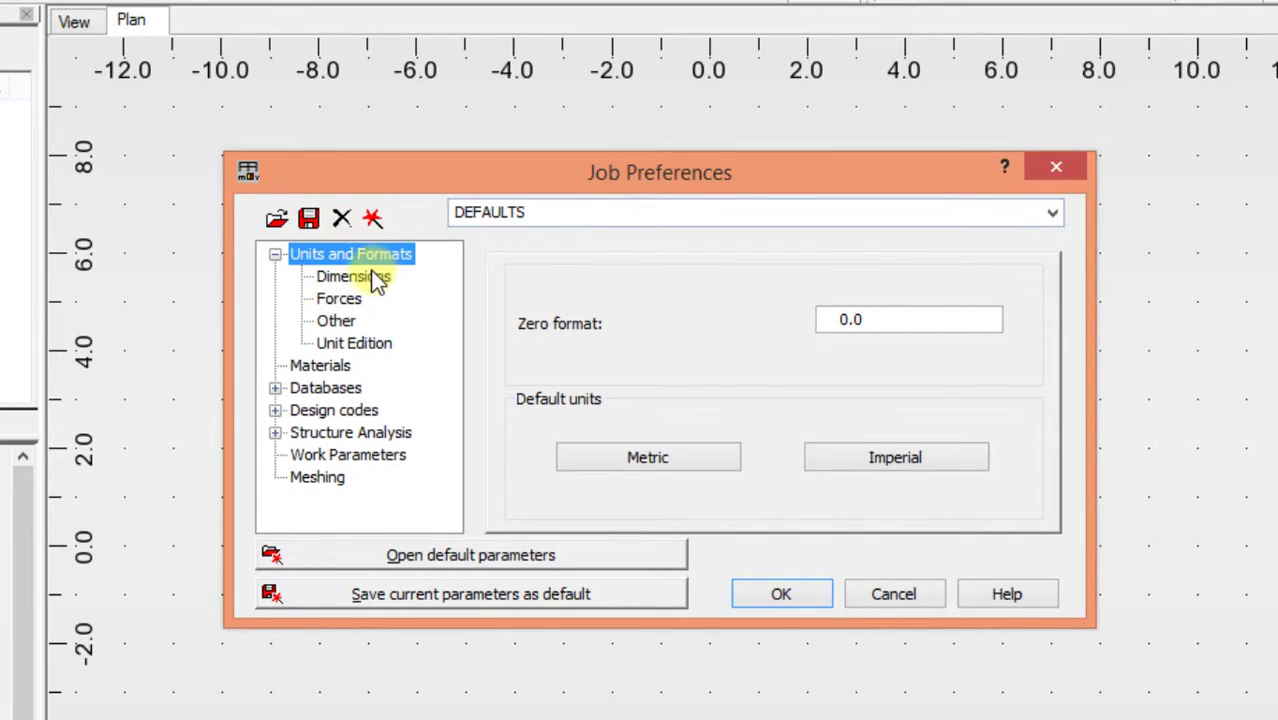
{"action": "left_click", "coordinate": [350, 277]}
{"action": "left_click_drag", "start_coordinate": [537, 166], "coordinate": [509, 2]}
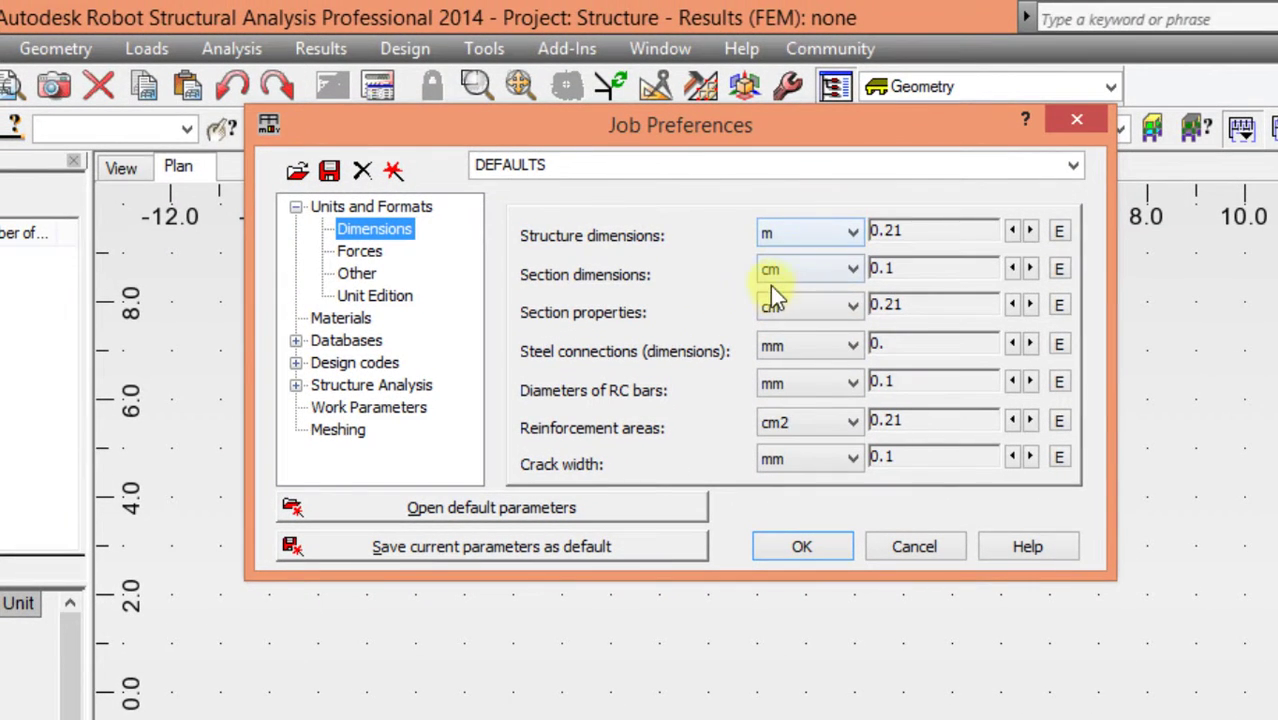
Step: Set the force unit to daN and the moment unit to daN*m, check the materials and accept the job preferences
{"action": "left_click", "coordinate": [355, 251]}
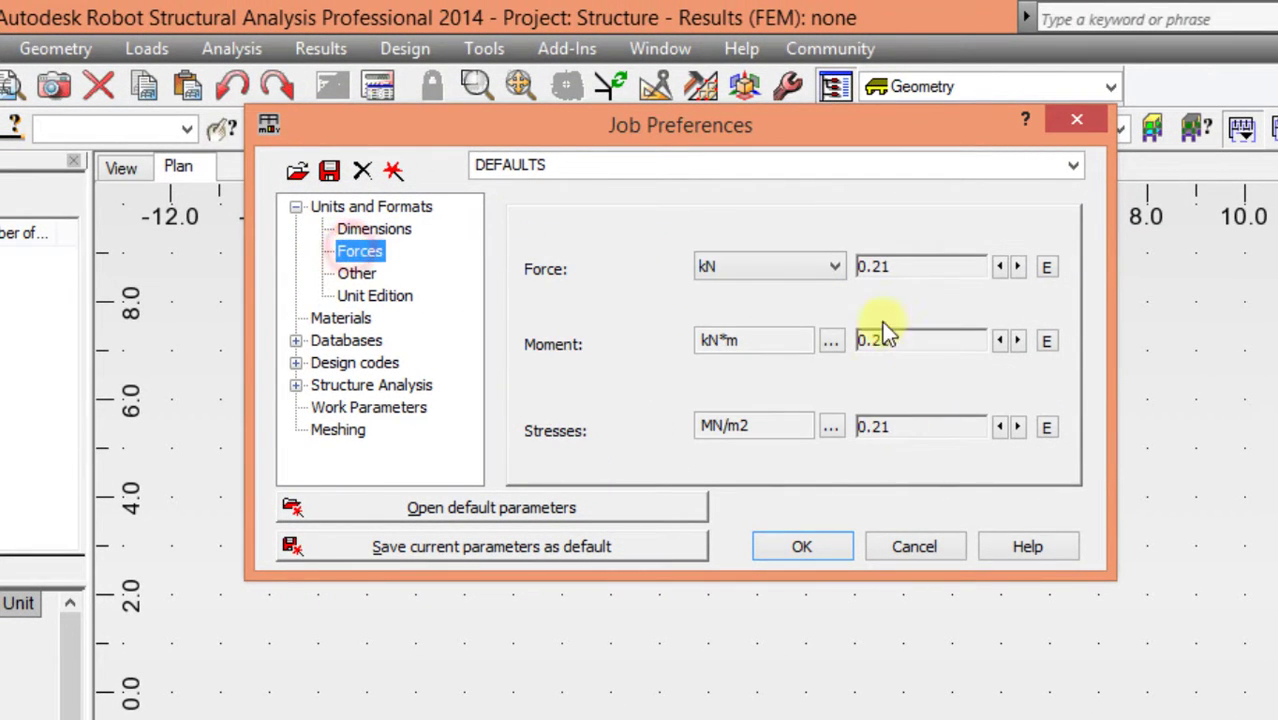
{"action": "left_click", "coordinate": [774, 271]}
{"action": "left_click", "coordinate": [719, 286]}
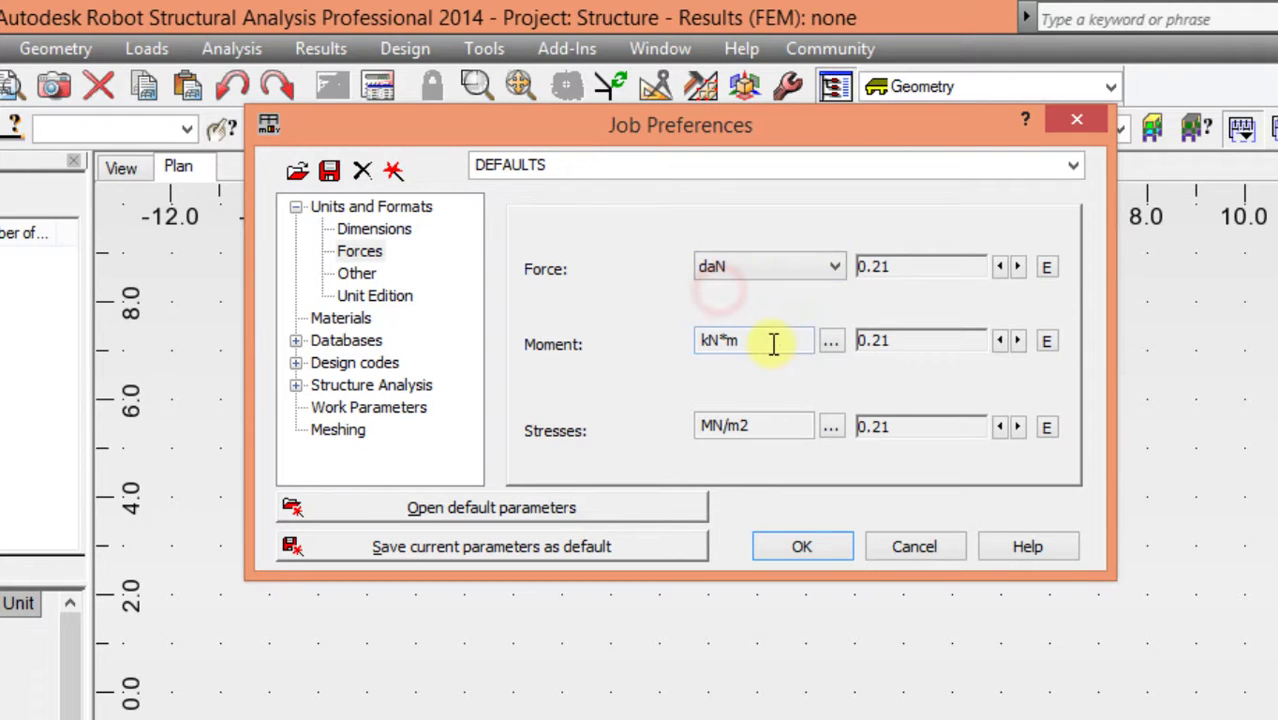
{"action": "left_click", "coordinate": [831, 343]}
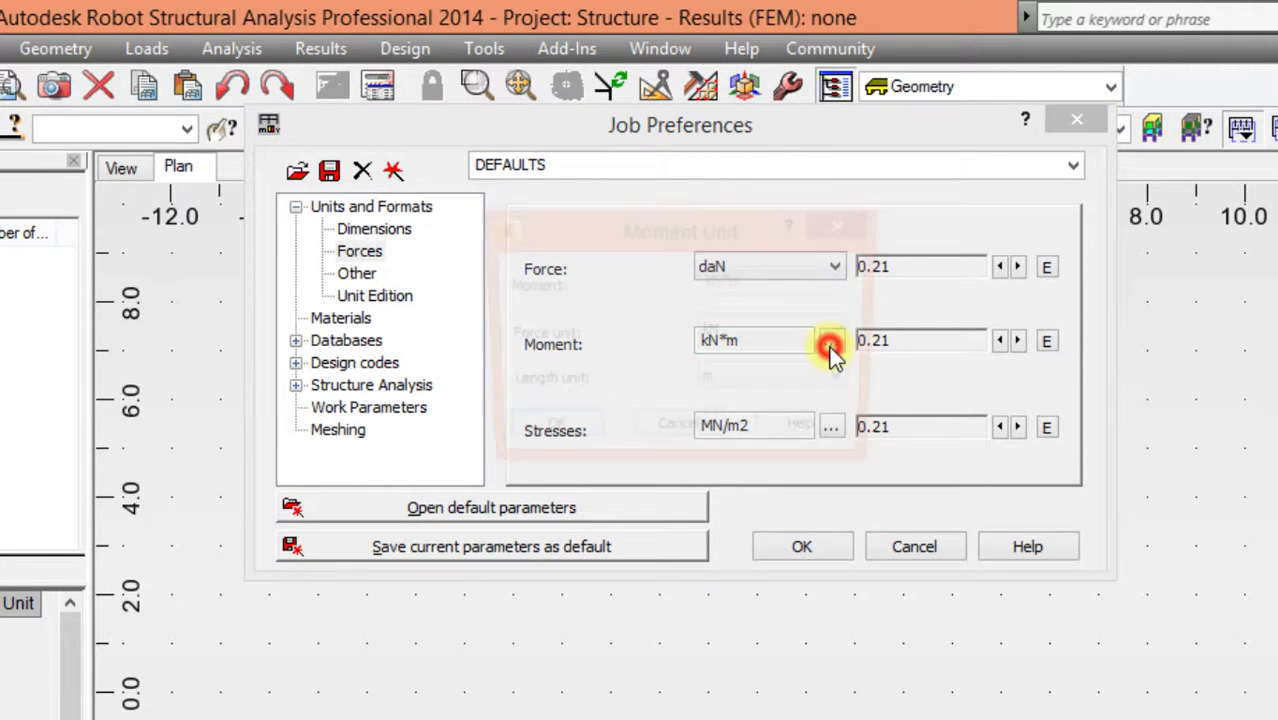
{"action": "left_click", "coordinate": [764, 328]}
{"action": "left_click", "coordinate": [722, 356]}
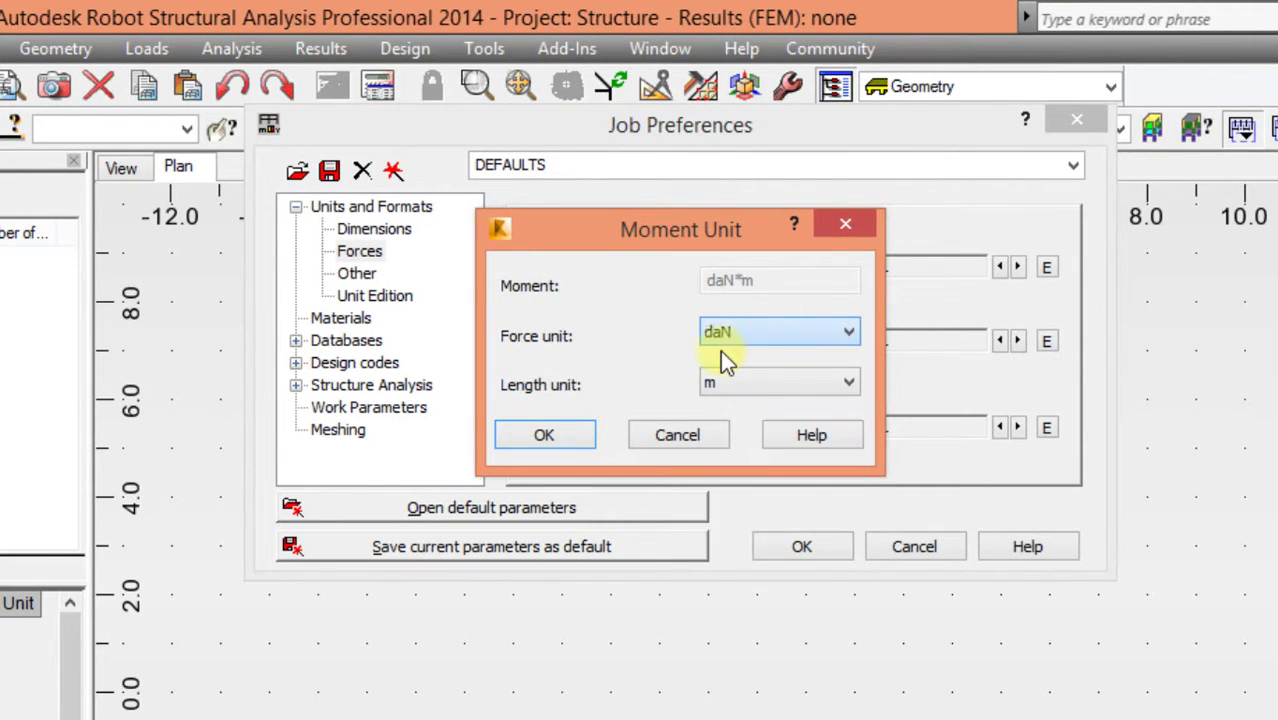
{"action": "left_click", "coordinate": [558, 437]}
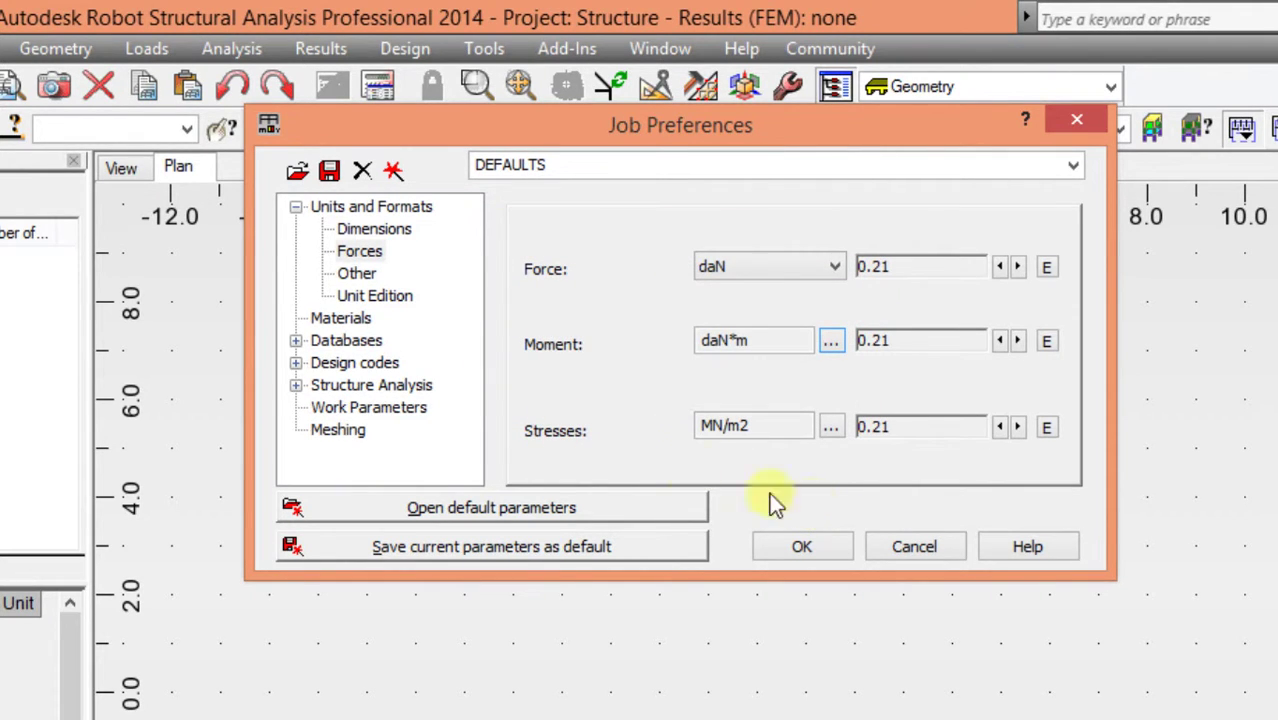
{"action": "left_click", "coordinate": [330, 318]}
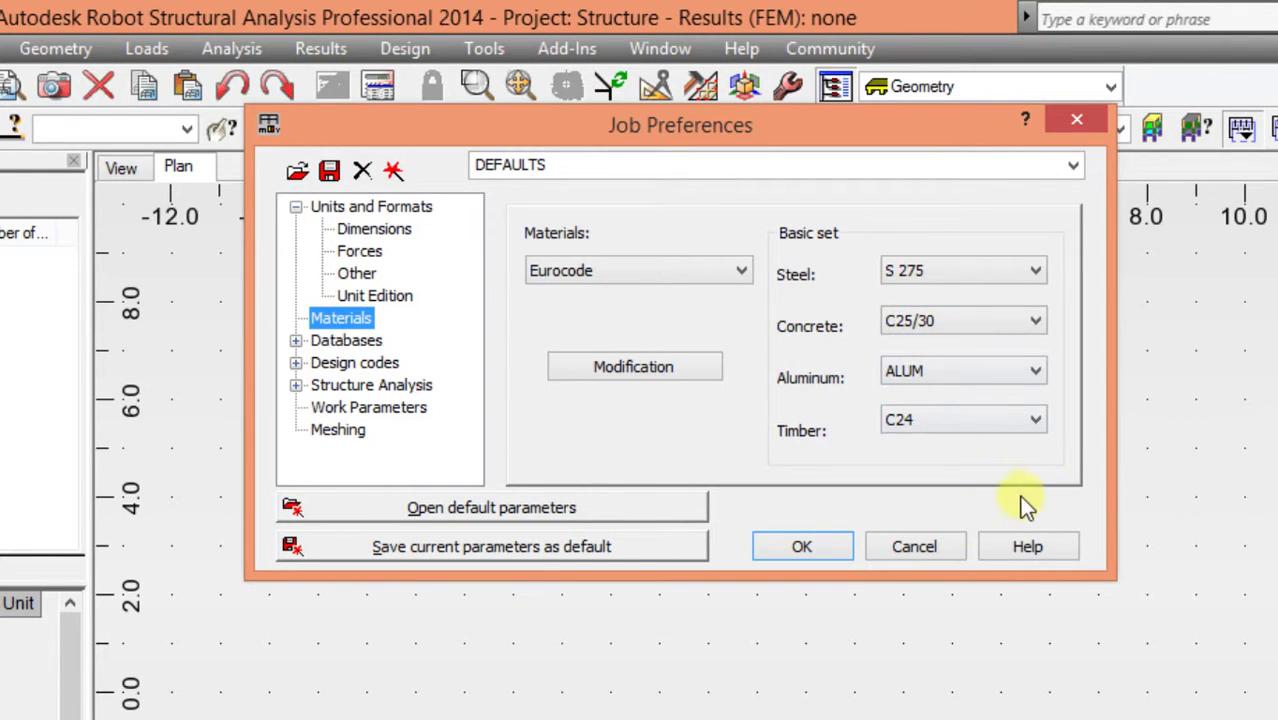
{"action": "left_click", "coordinate": [803, 547]}
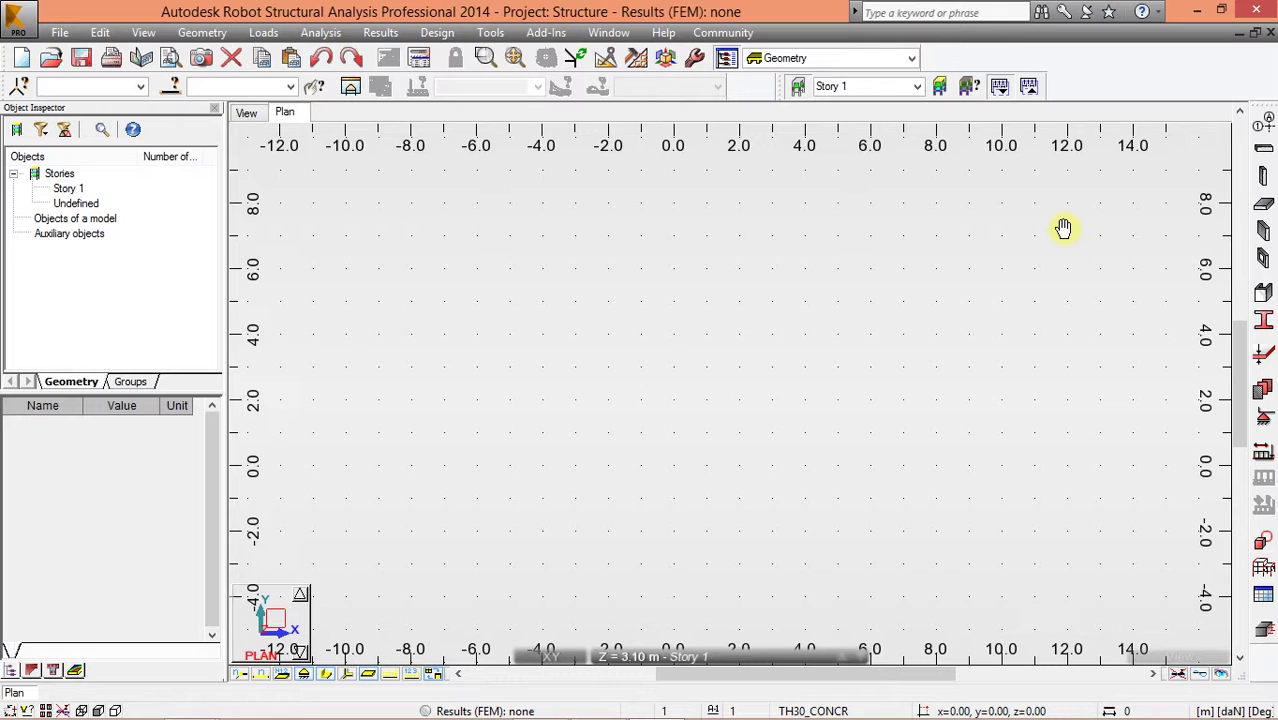
Step: Define Cartesian structural axes in the X direction from 0.00 m with 3 repetitions at 3 m spacing
{"action": "left_click", "coordinate": [1263, 125]}
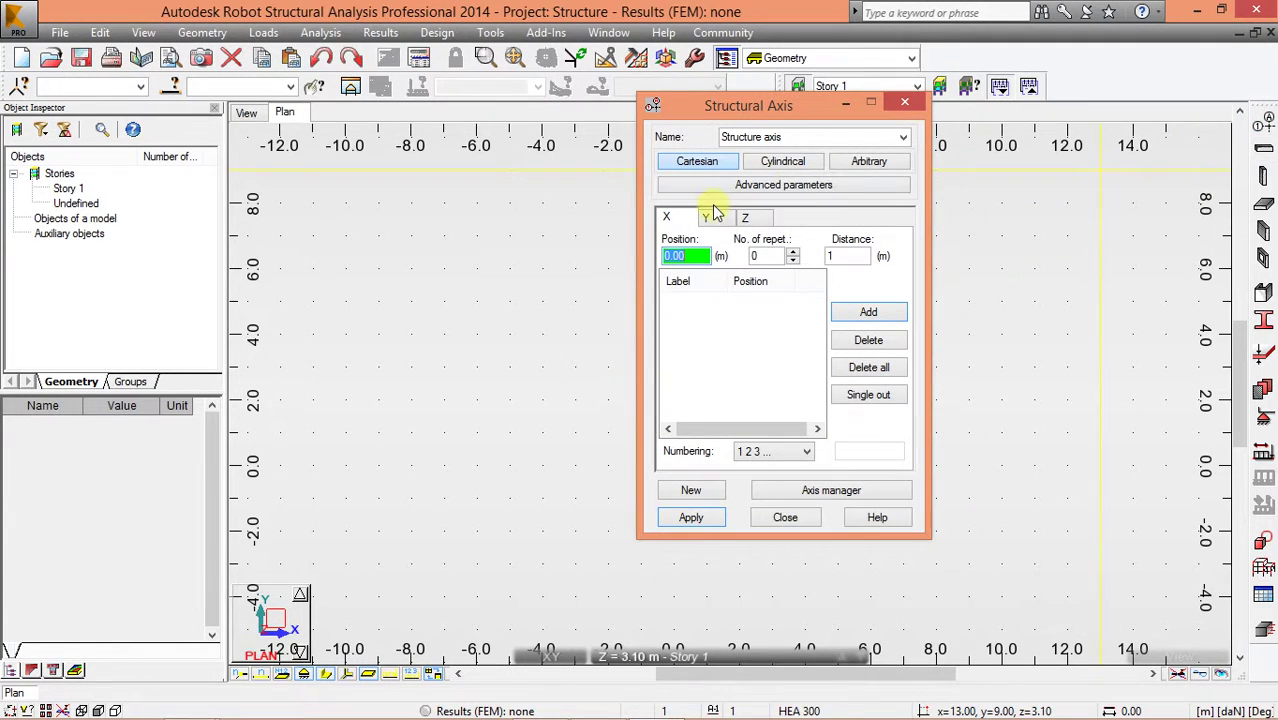
{"action": "left_click", "coordinate": [845, 256]}
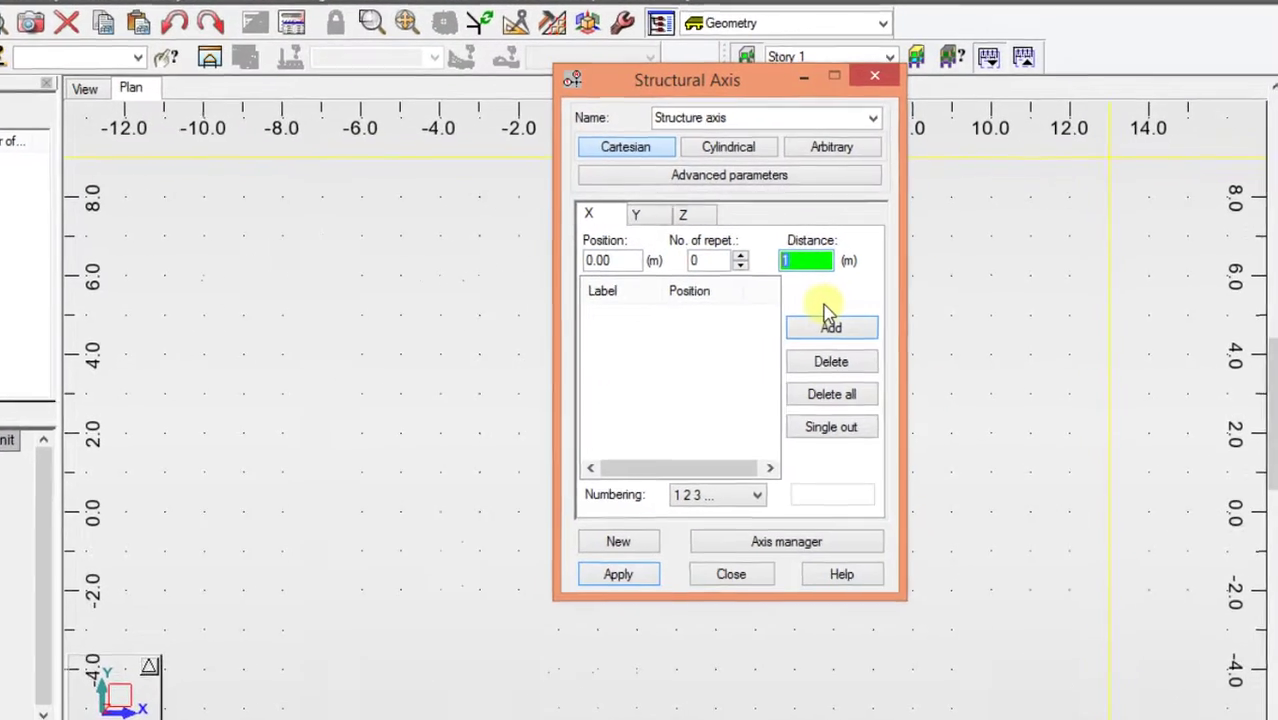
{"action": "type", "text": "3"}
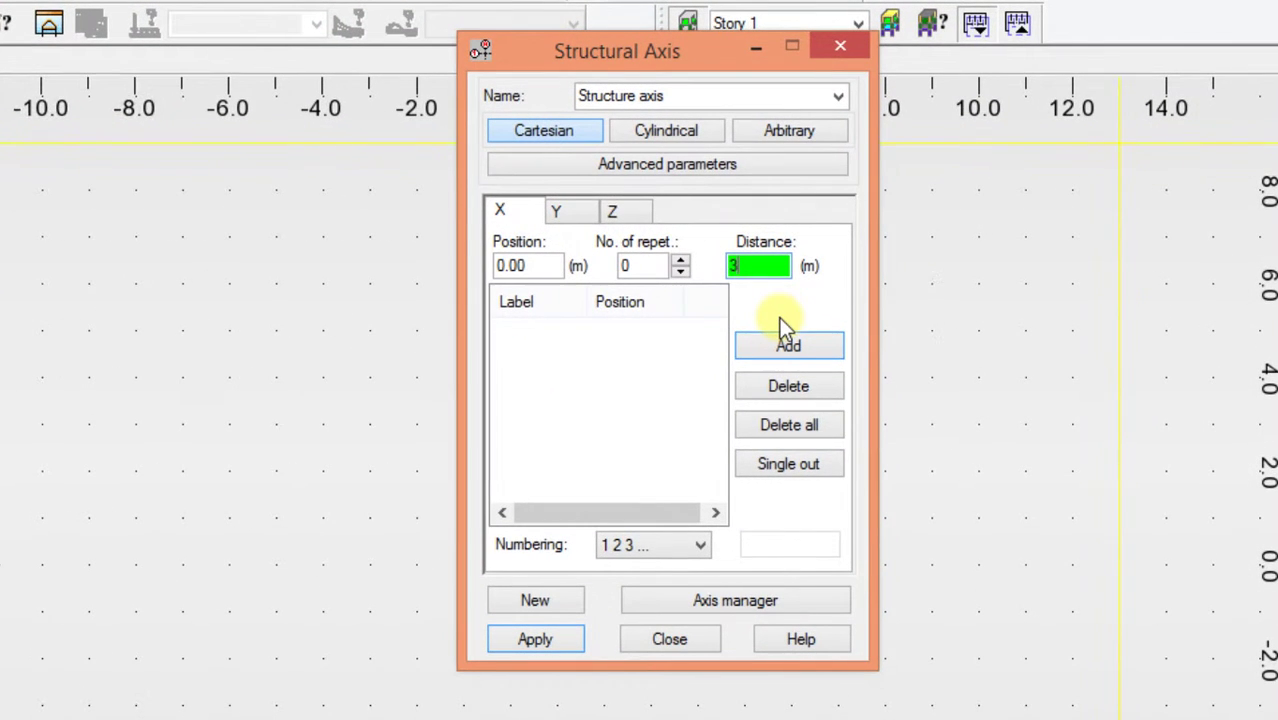
{"action": "left_click", "coordinate": [644, 263]}
{"action": "type", "text": "3"}
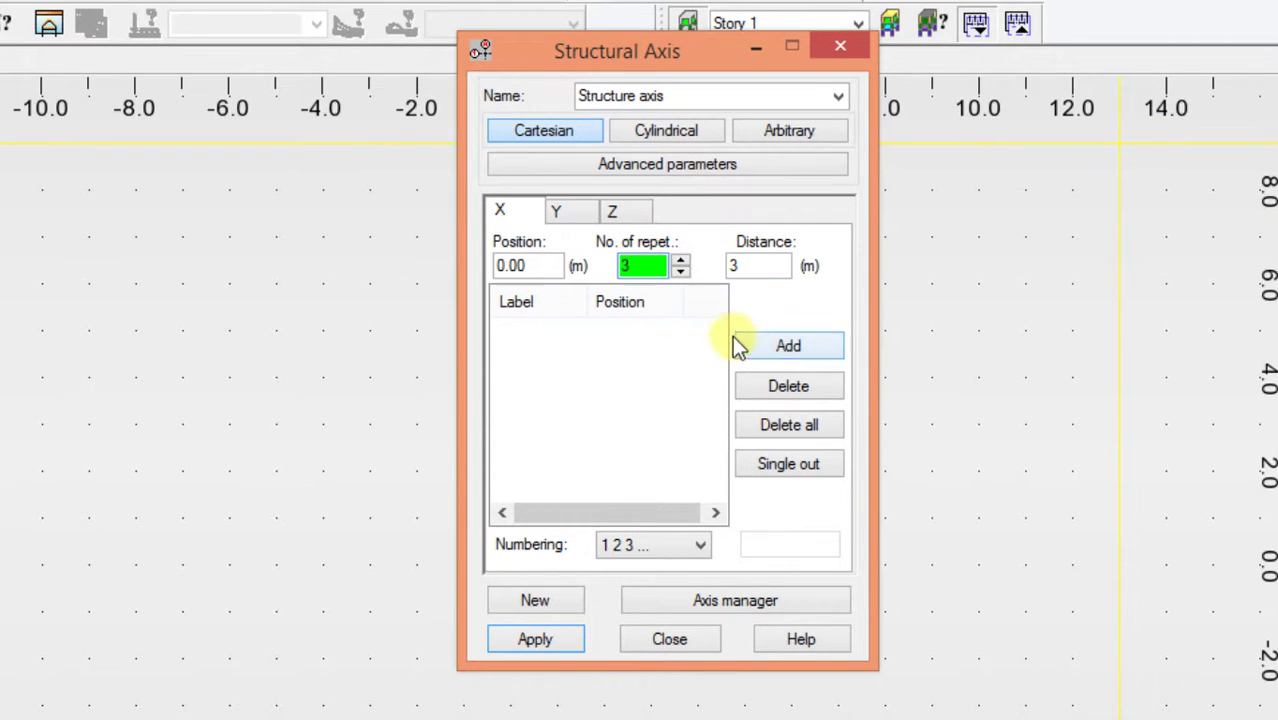
{"action": "left_click", "coordinate": [789, 345]}
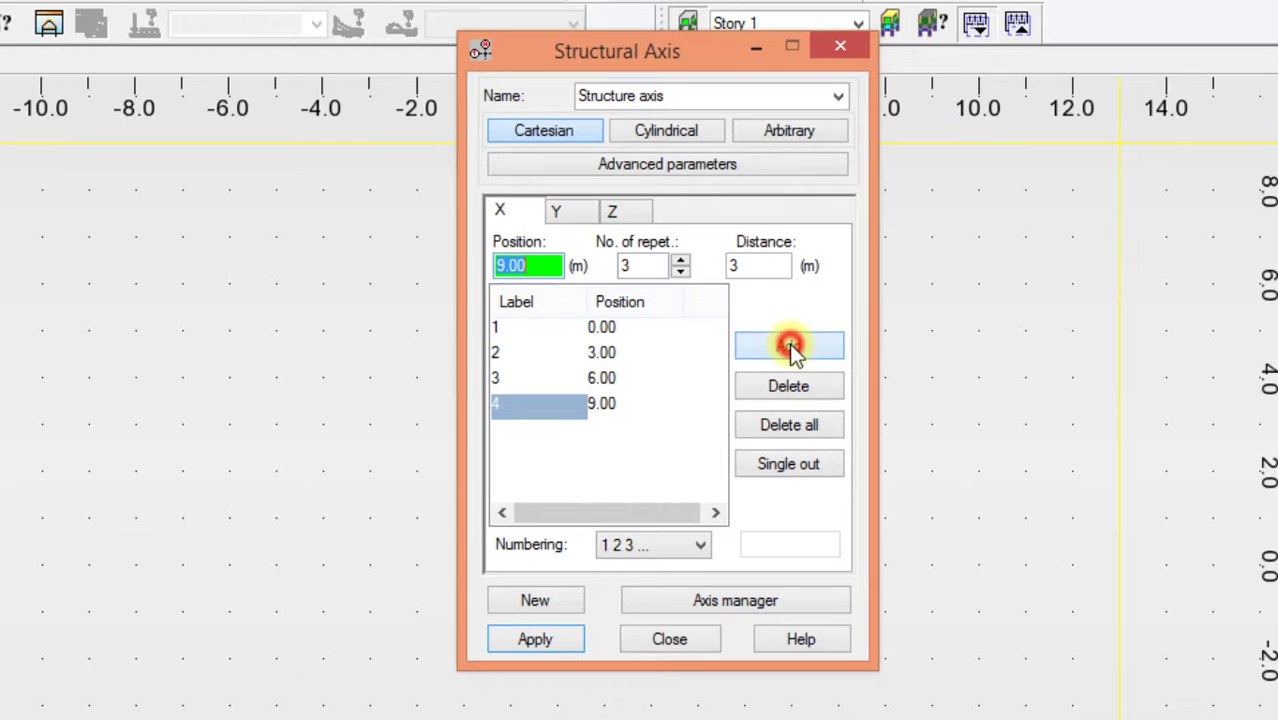
Step: Add Y-direction axes from 0.00 m with 3 repetitions at 3 m spacing and label them A B C
{"action": "left_click", "coordinate": [557, 212]}
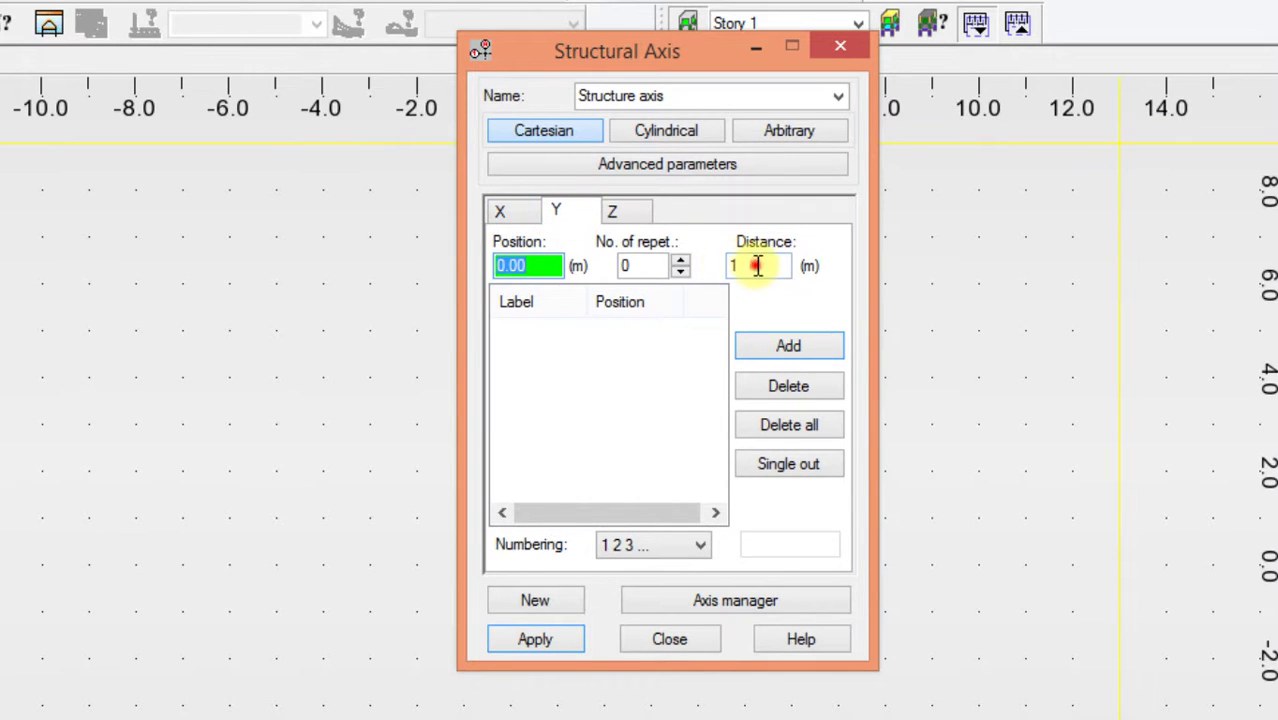
{"action": "left_click", "coordinate": [756, 264]}
{"action": "type", "text": "3"}
{"action": "left_click", "coordinate": [633, 265]}
{"action": "type", "text": "3"}
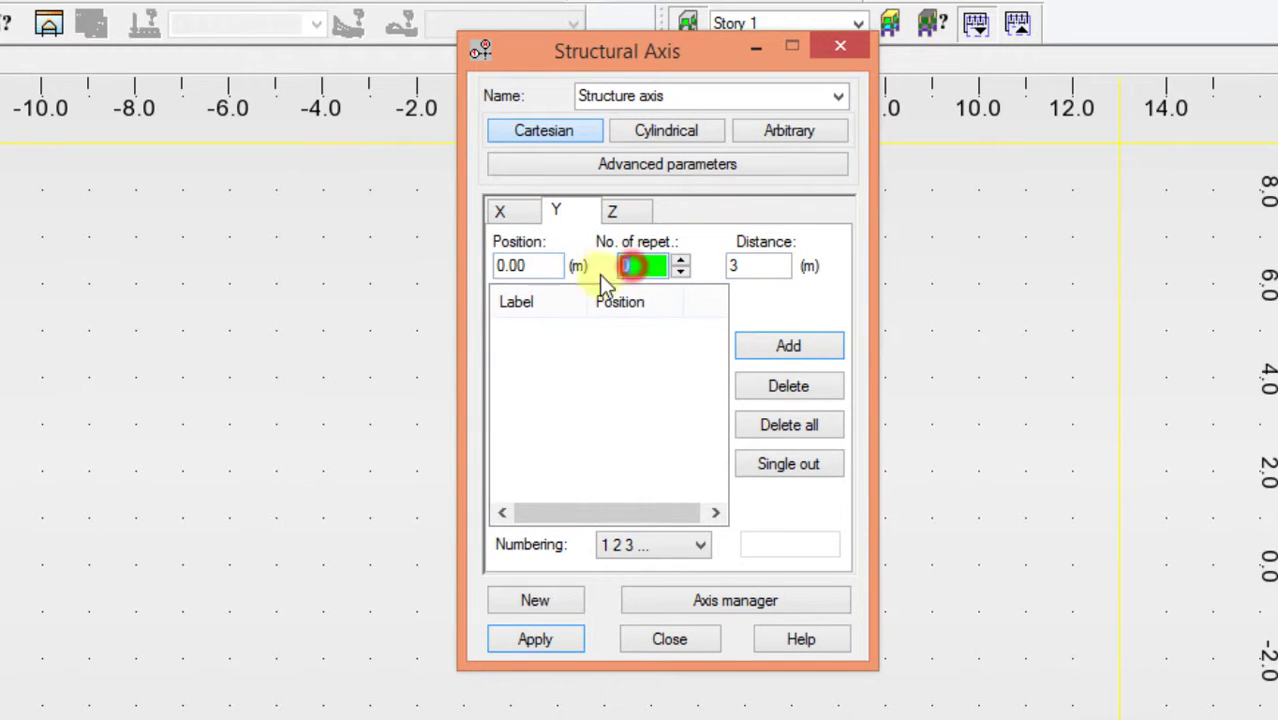
{"action": "left_click", "coordinate": [767, 348]}
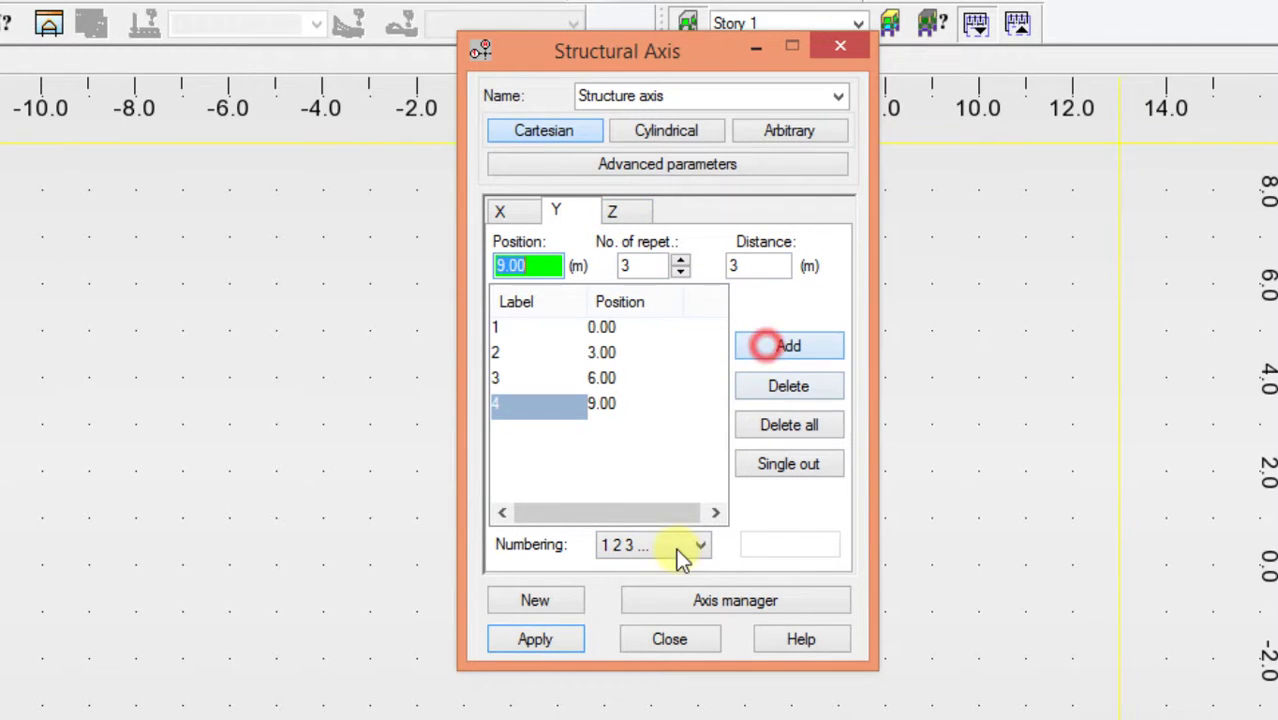
{"action": "left_click", "coordinate": [678, 545]}
{"action": "left_click", "coordinate": [658, 590]}
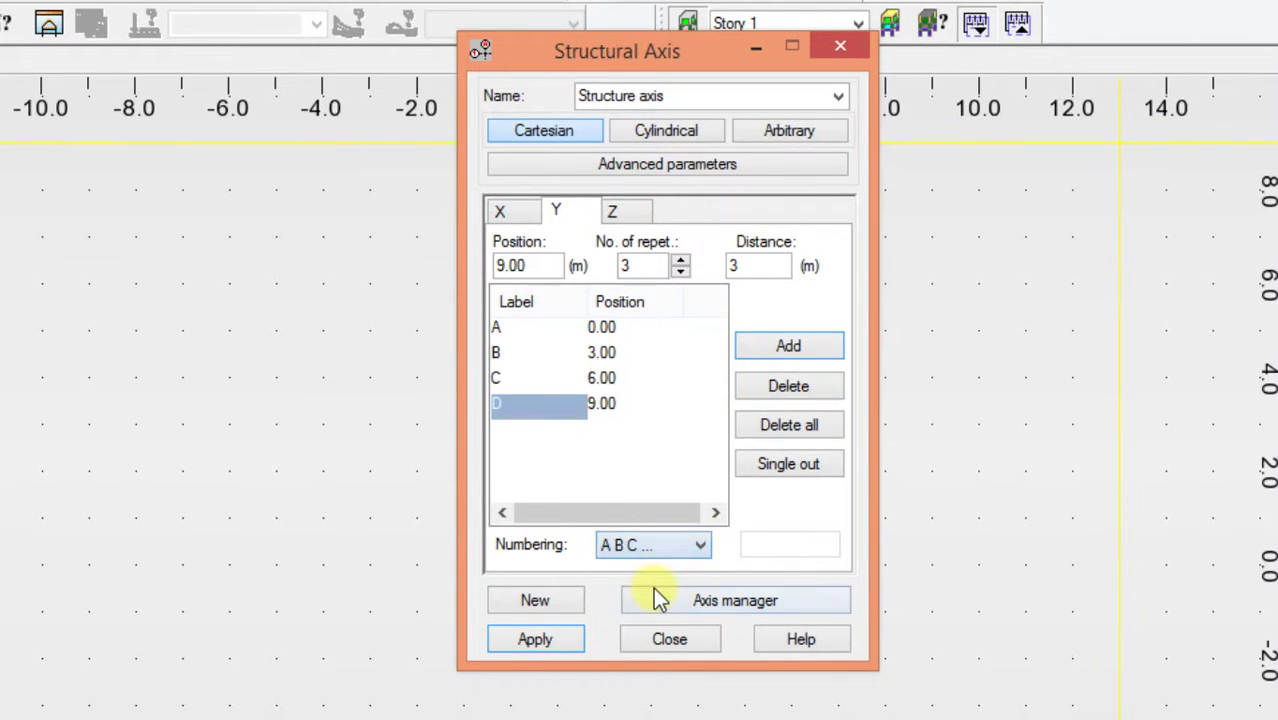
Step: Add Z-direction axes from 0.00 m with 2 repetitions at 3.1 m spacing, and apply the structural axes
{"action": "left_click", "coordinate": [622, 213]}
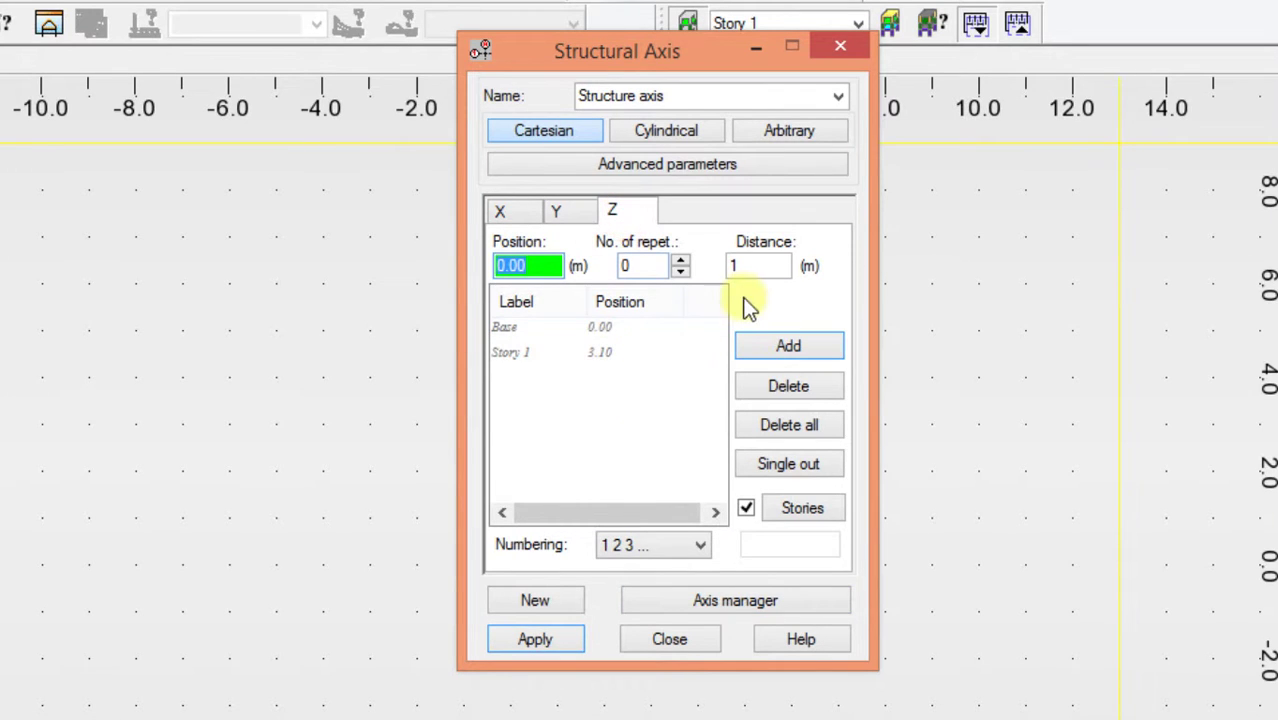
{"action": "left_click", "coordinate": [744, 264]}
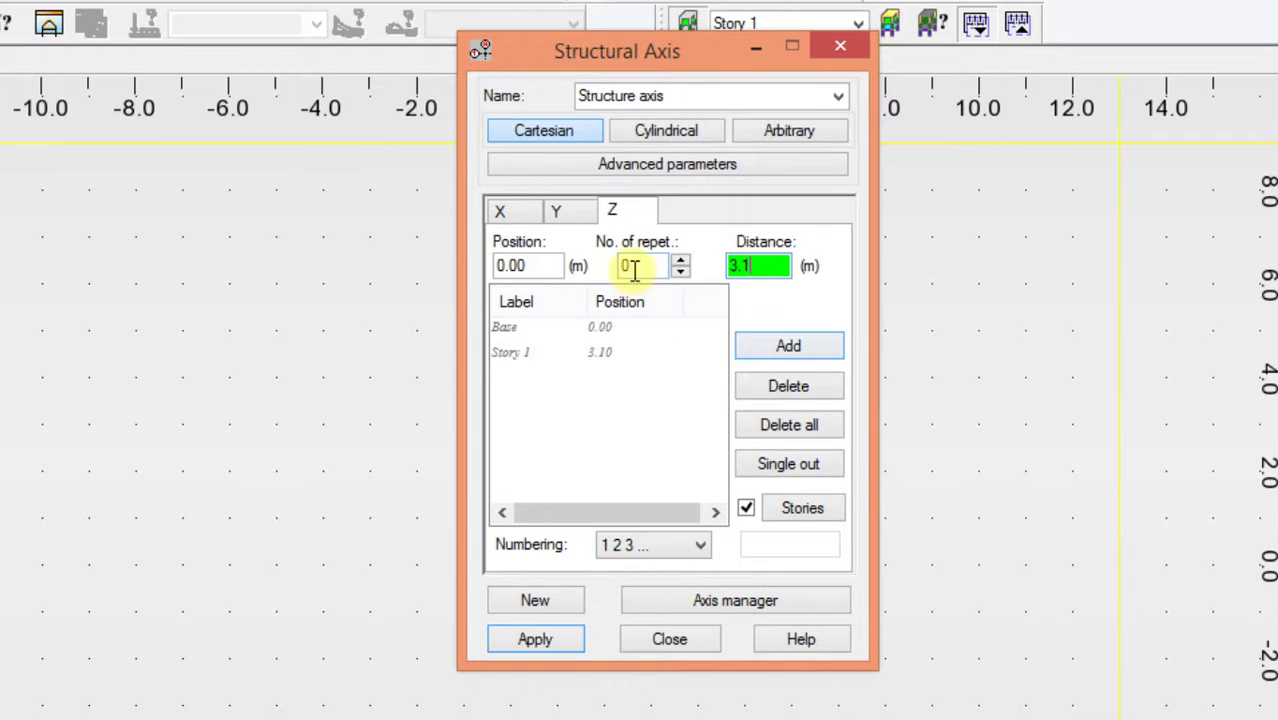
{"action": "left_click", "coordinate": [632, 266]}
{"action": "type", "text": "2"}
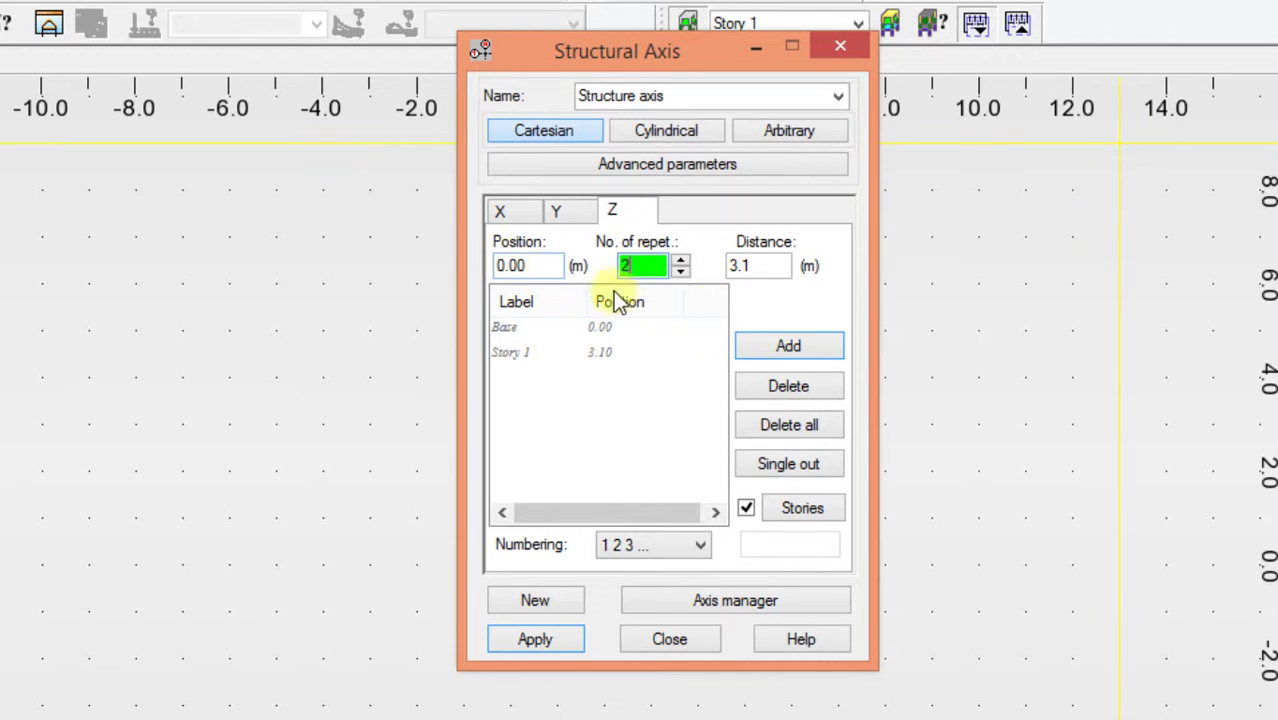
{"action": "left_click", "coordinate": [777, 345]}
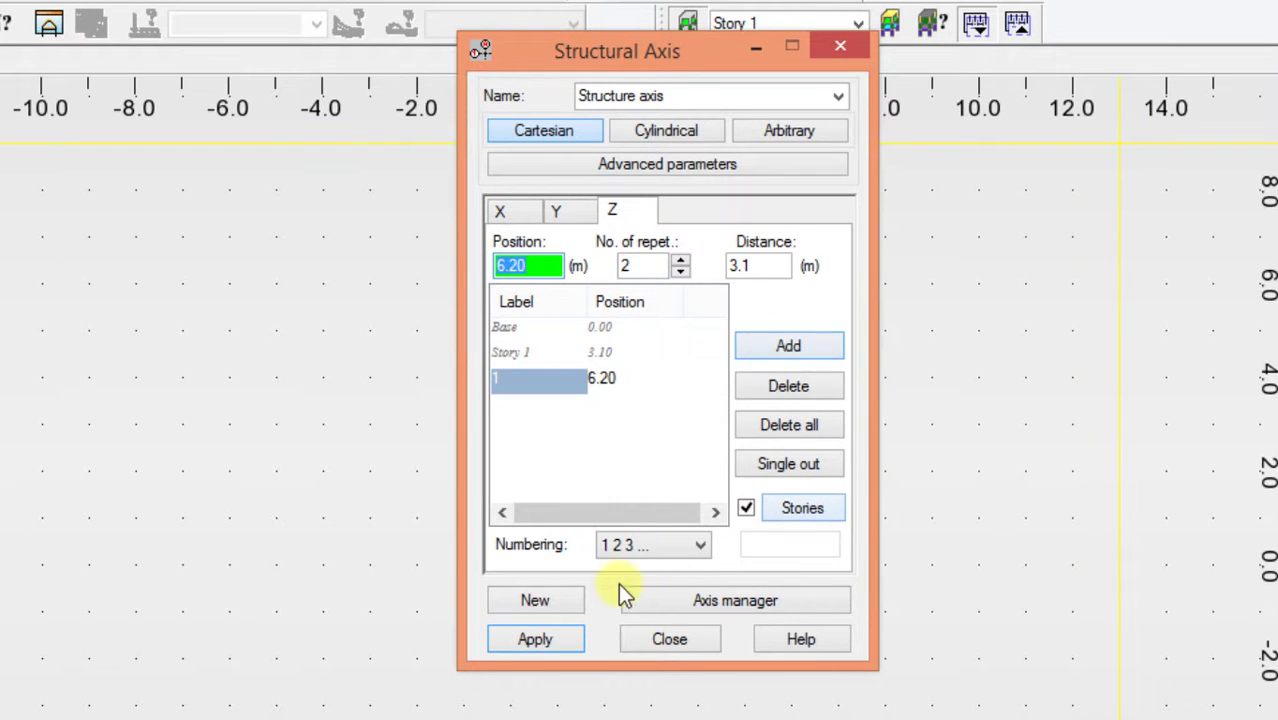
{"action": "left_click", "coordinate": [566, 645]}
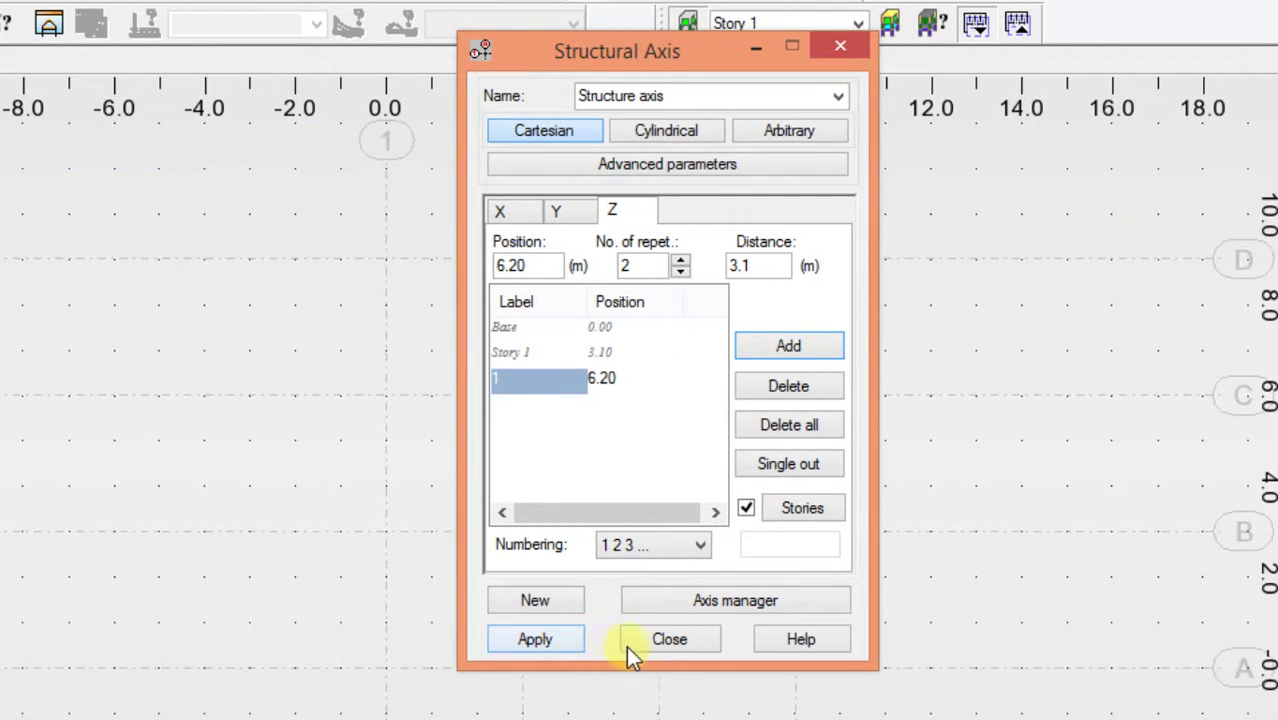
{"action": "left_click", "coordinate": [658, 644]}
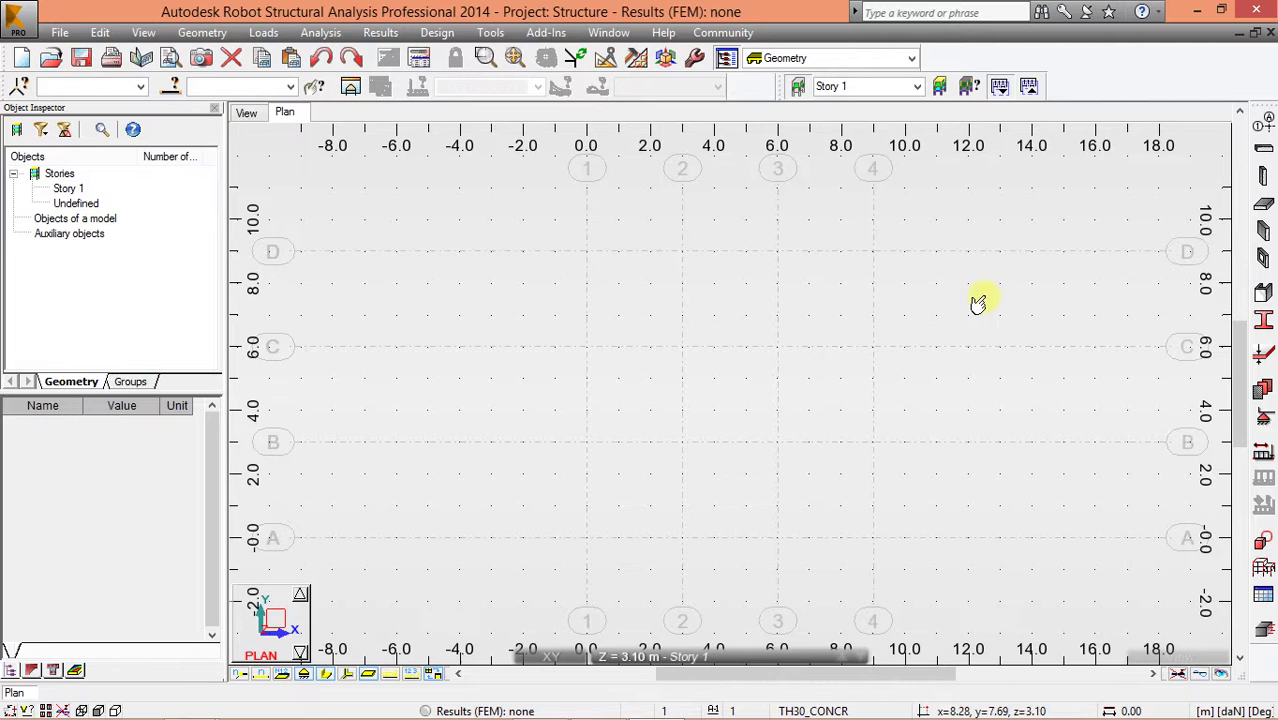
Step: Start defining a column and set its section type to RC column
{"action": "left_click", "coordinate": [1264, 177]}
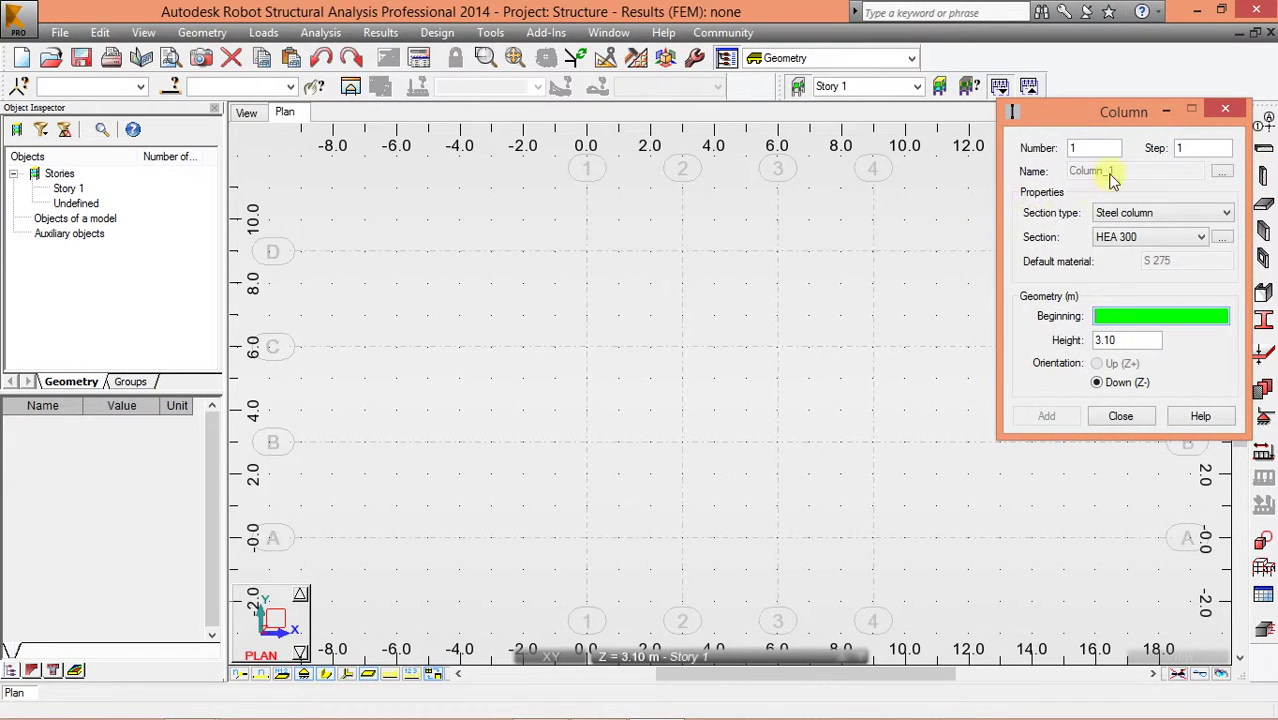
{"action": "left_click_drag", "start_coordinate": [1119, 115], "coordinate": [905, 104]}
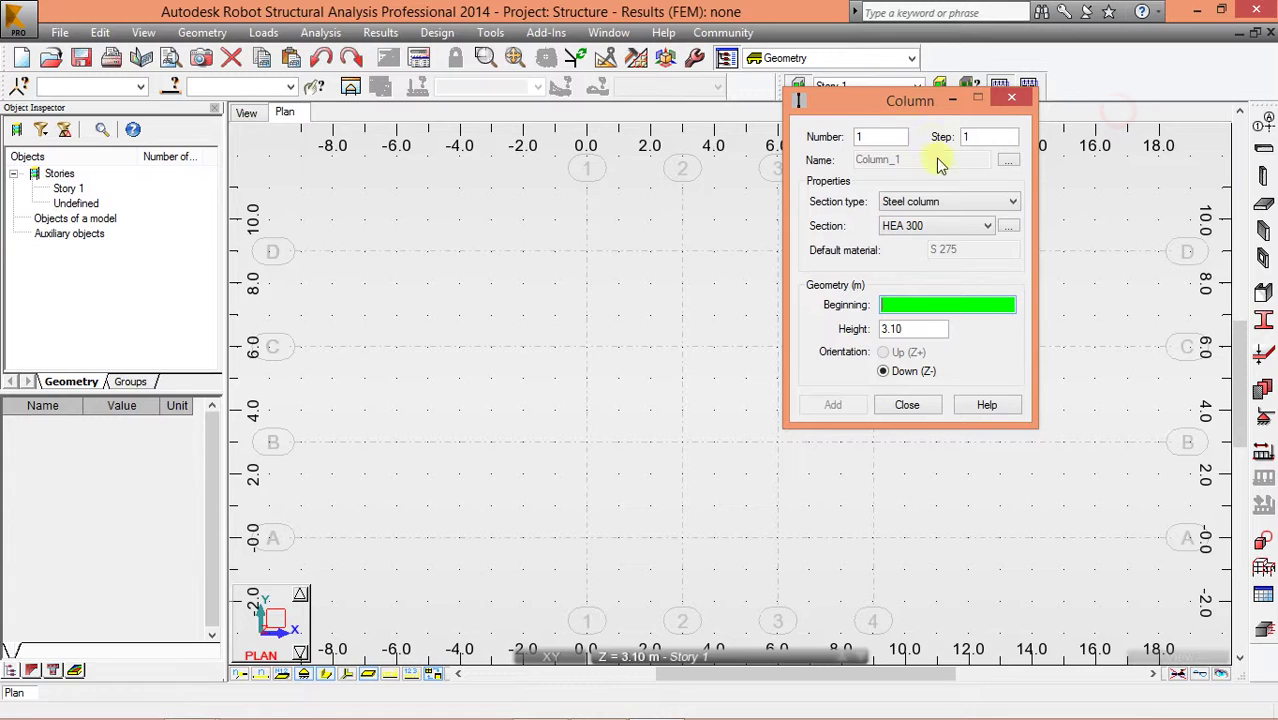
{"action": "left_click", "coordinate": [1008, 230]}
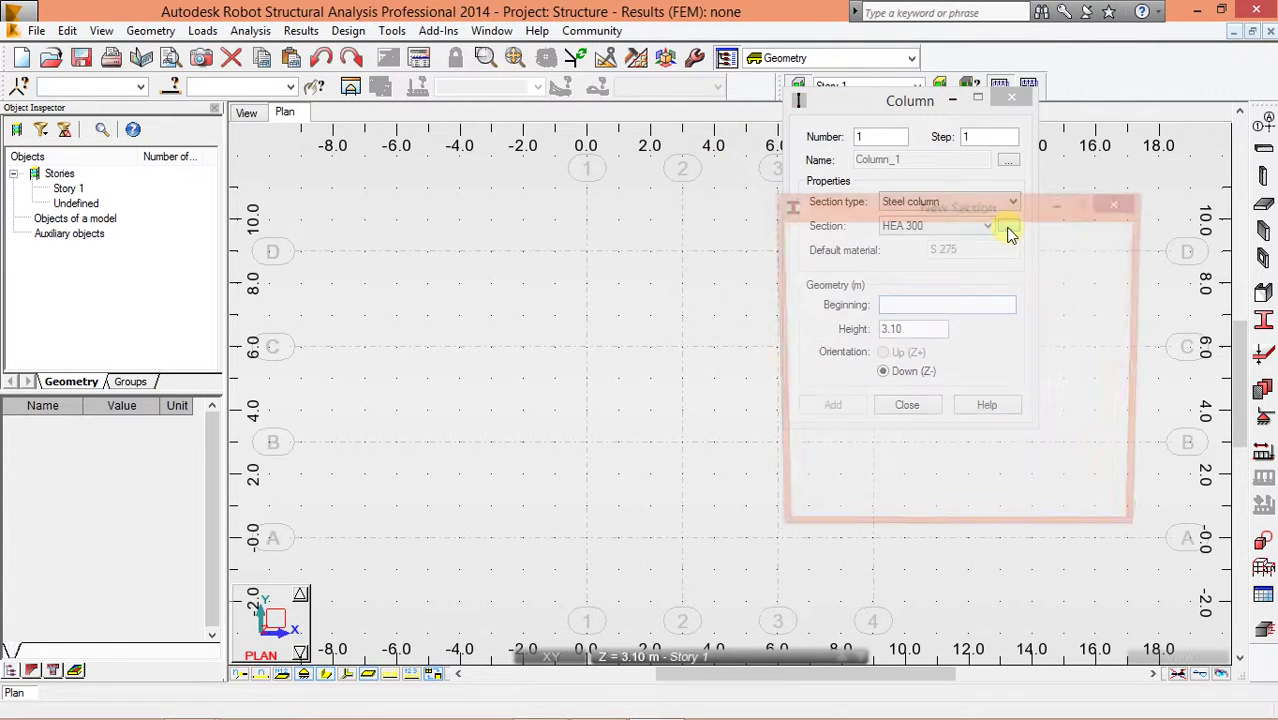
{"action": "left_click", "coordinate": [1119, 202]}
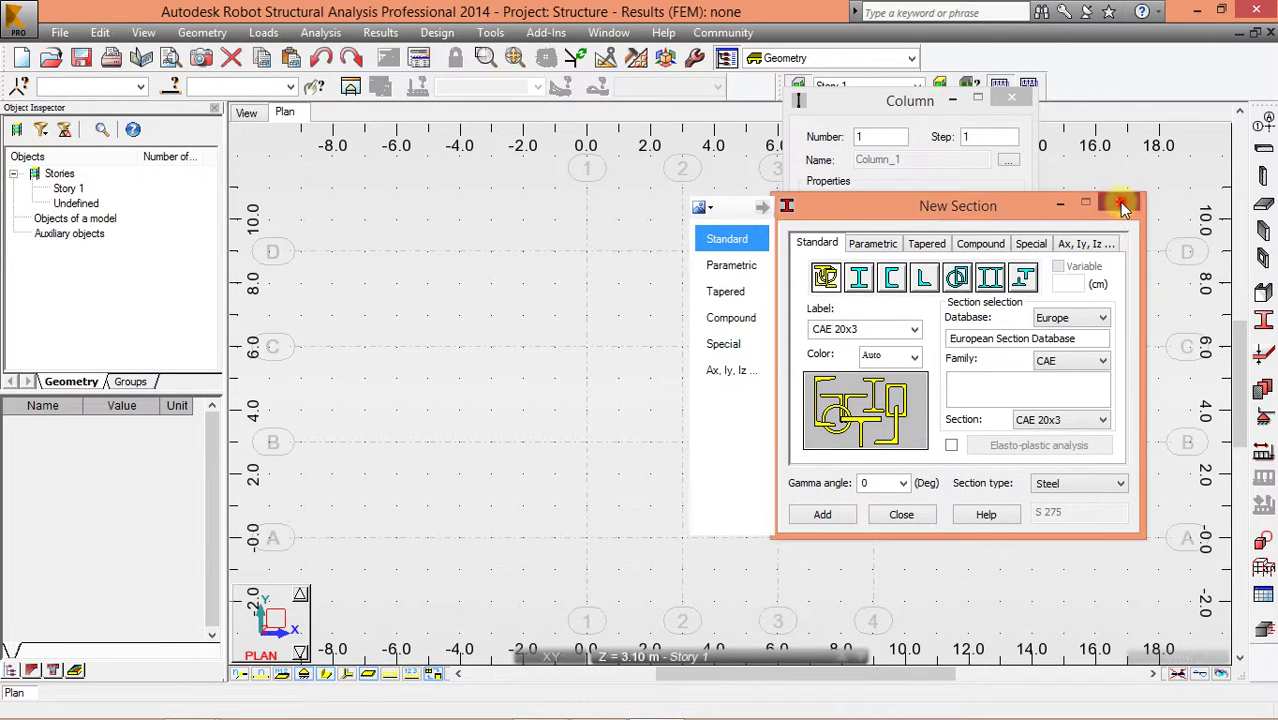
{"action": "left_click", "coordinate": [1012, 203]}
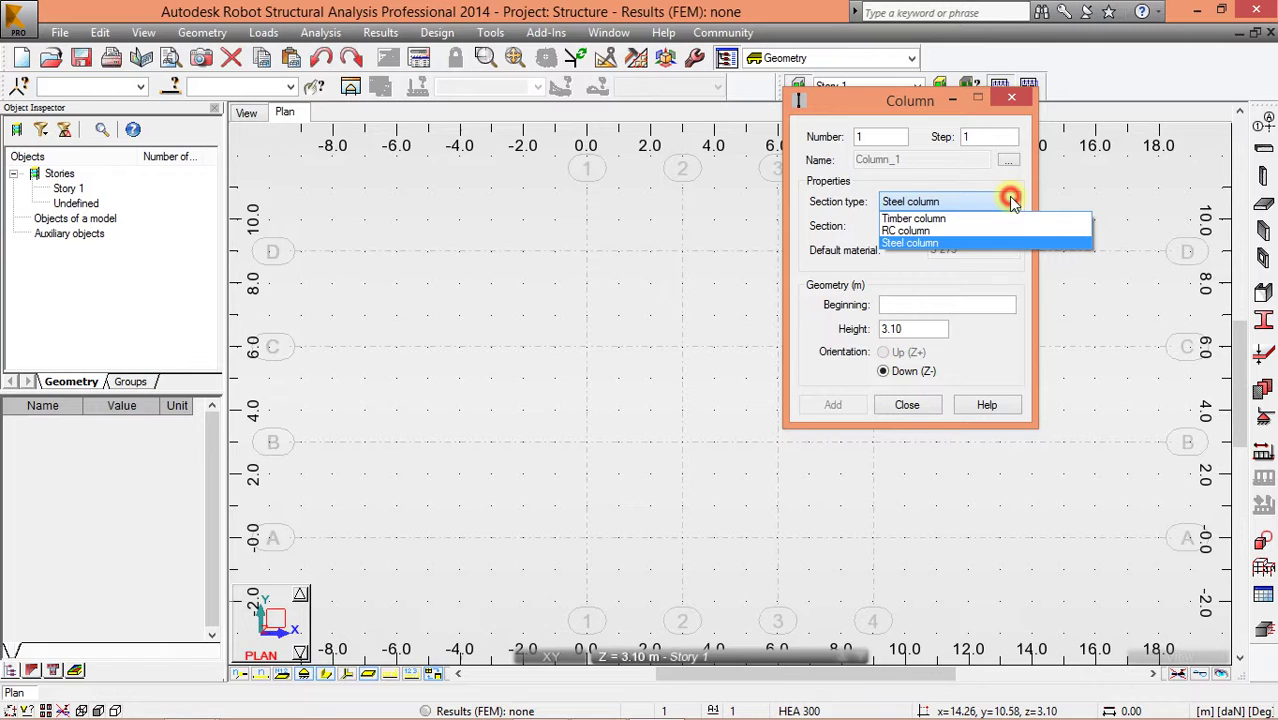
{"action": "left_click", "coordinate": [908, 231]}
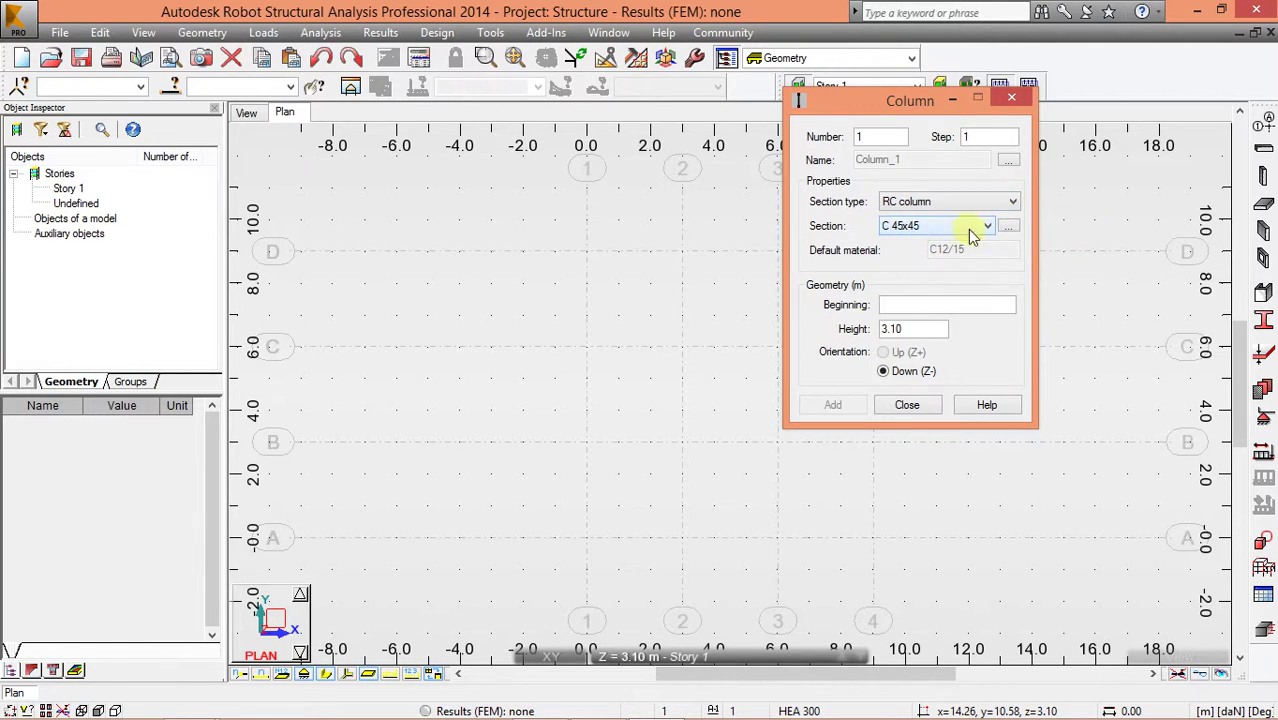
Step: Add a new rectangular RC column section C R30x30 with b and h of 30 cm
{"action": "left_click", "coordinate": [1007, 229]}
{"action": "left_click", "coordinate": [1007, 229]}
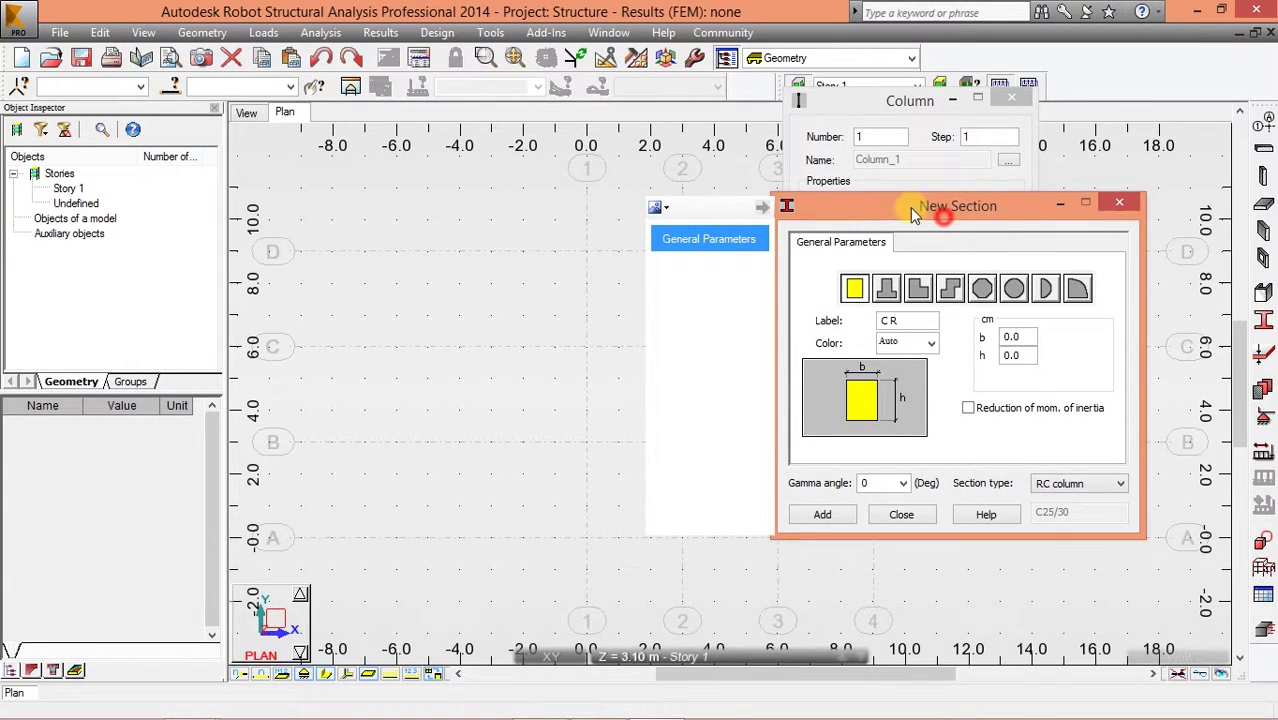
{"action": "left_click_drag", "start_coordinate": [910, 207], "coordinate": [813, 188]}
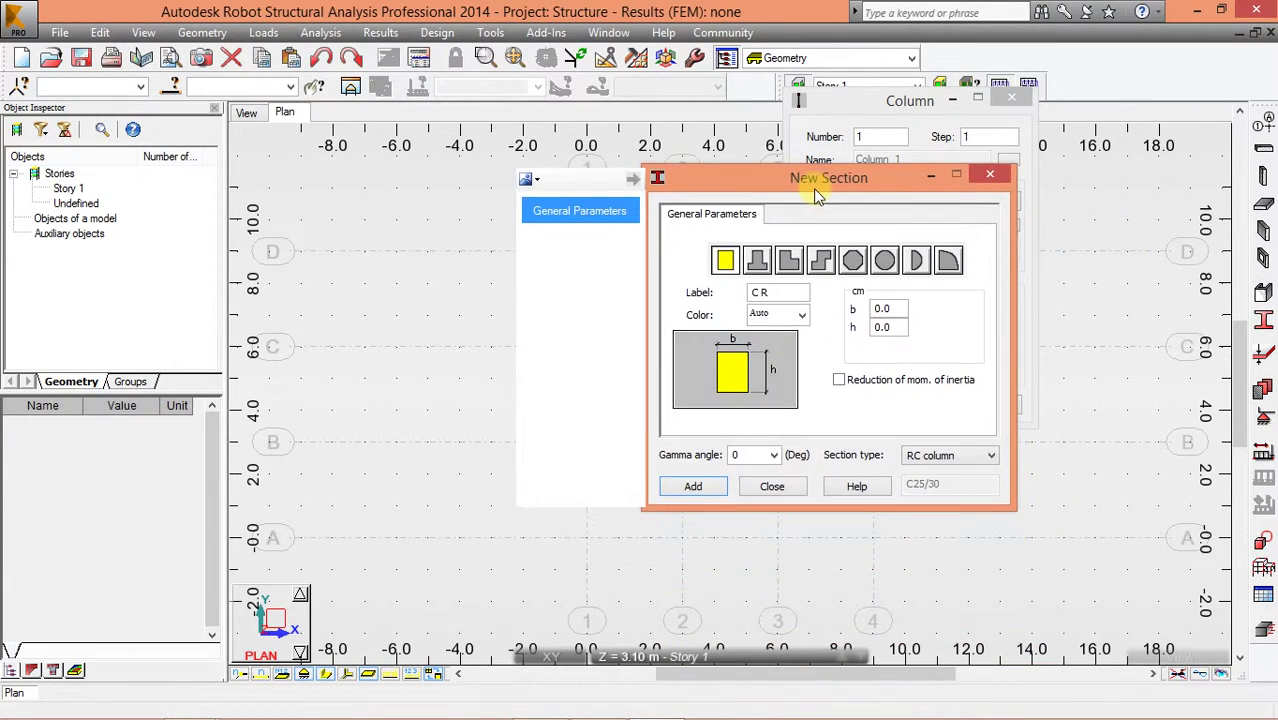
{"action": "double_click", "coordinate": [897, 308]}
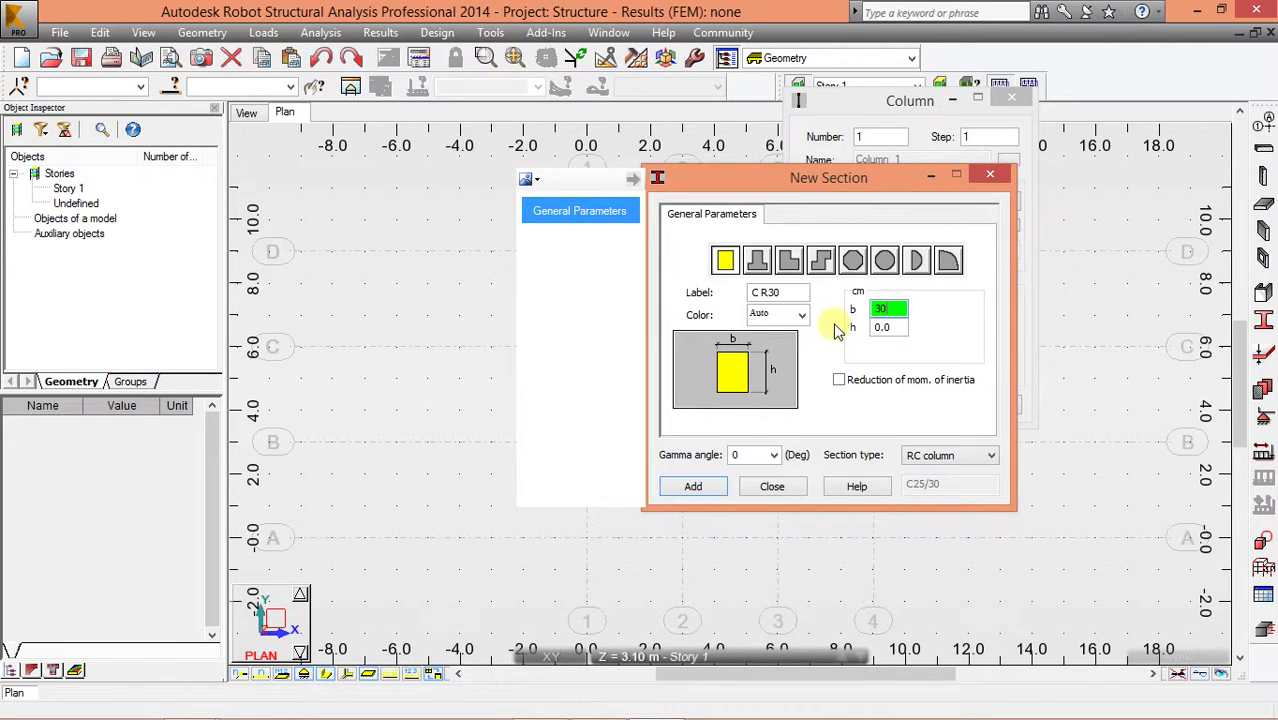
{"action": "double_click", "coordinate": [888, 327]}
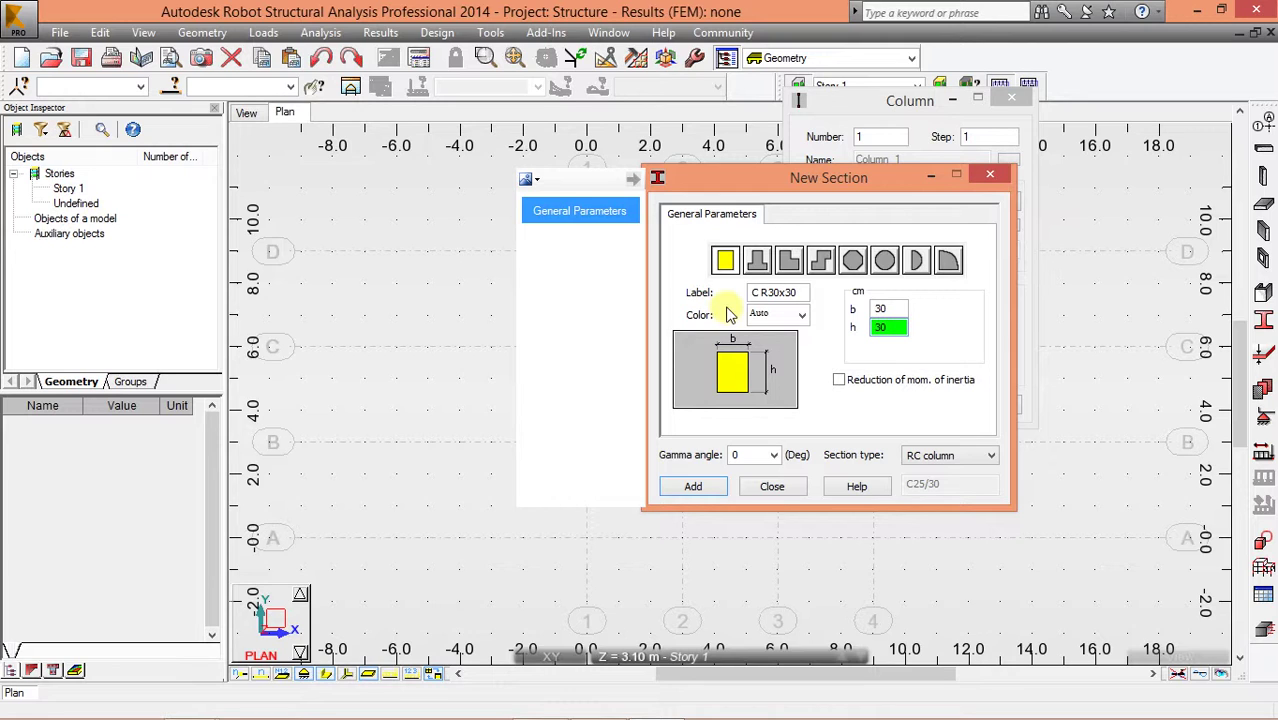
{"action": "left_click", "coordinate": [712, 489]}
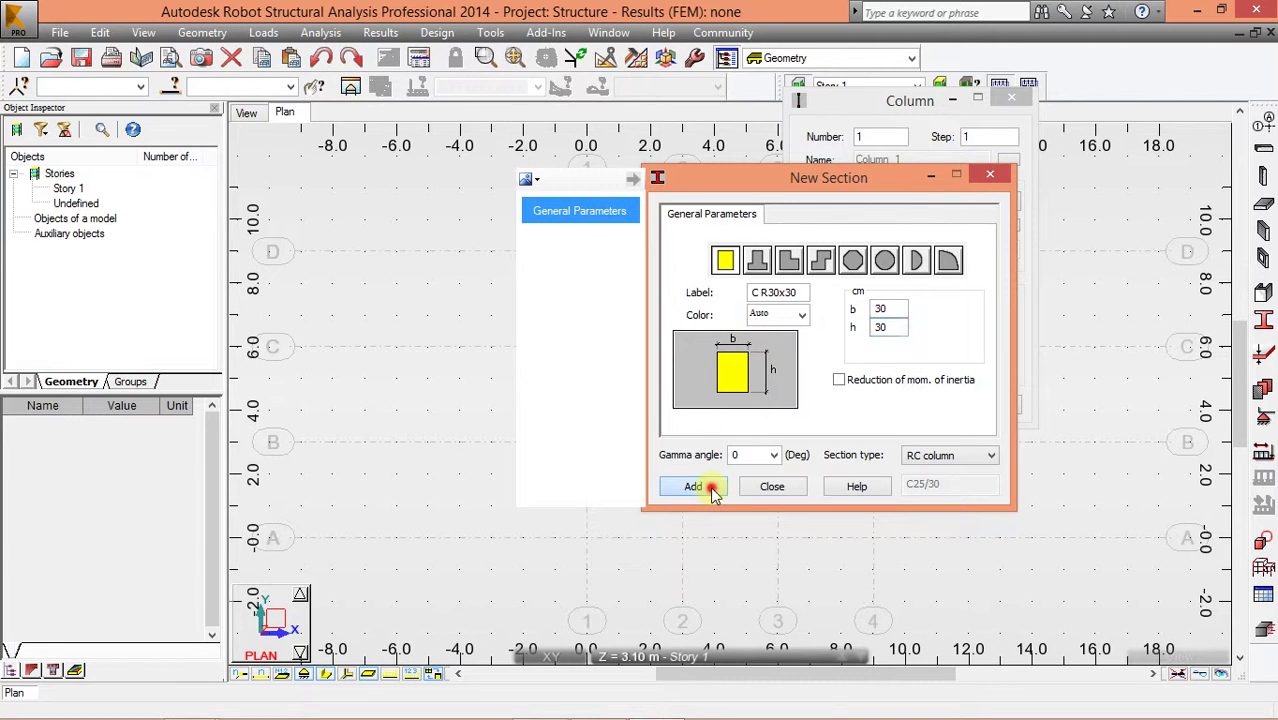
{"action": "left_click", "coordinate": [771, 486]}
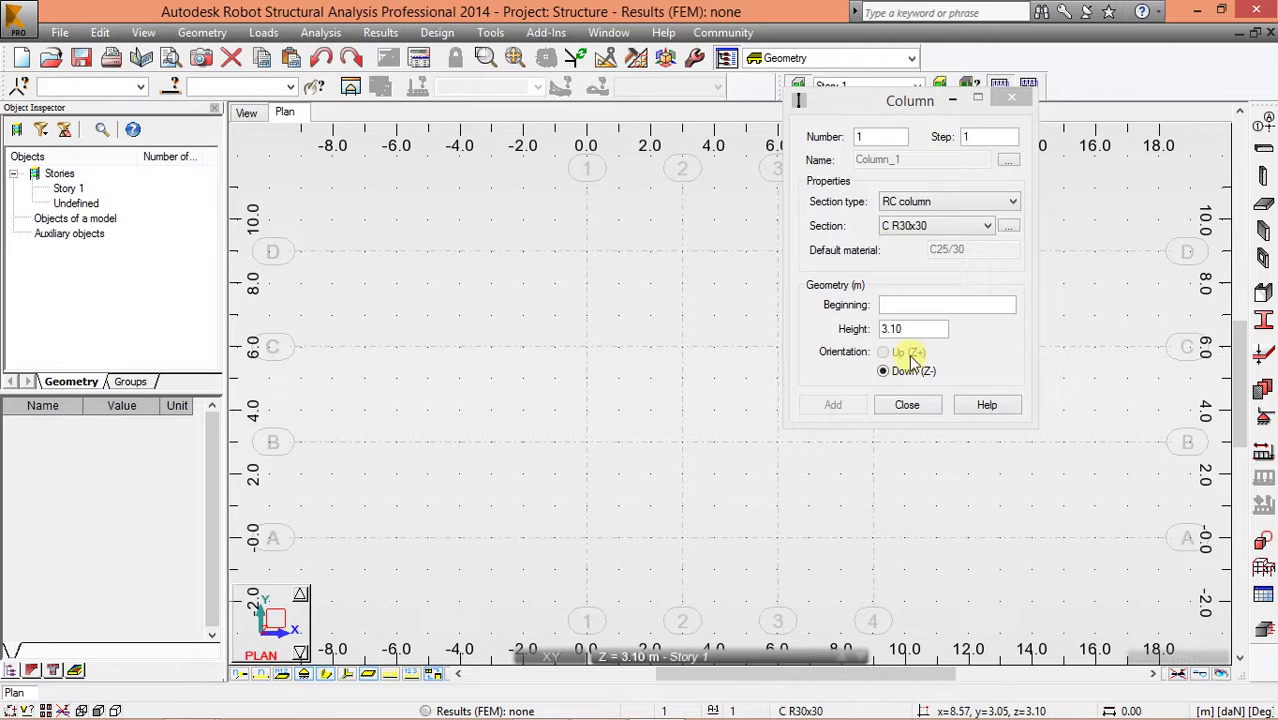
Step: Add a new rectangular RC beam section B R30x40 with b 30 cm and h 40 cm
{"action": "left_click", "coordinate": [1007, 226]}
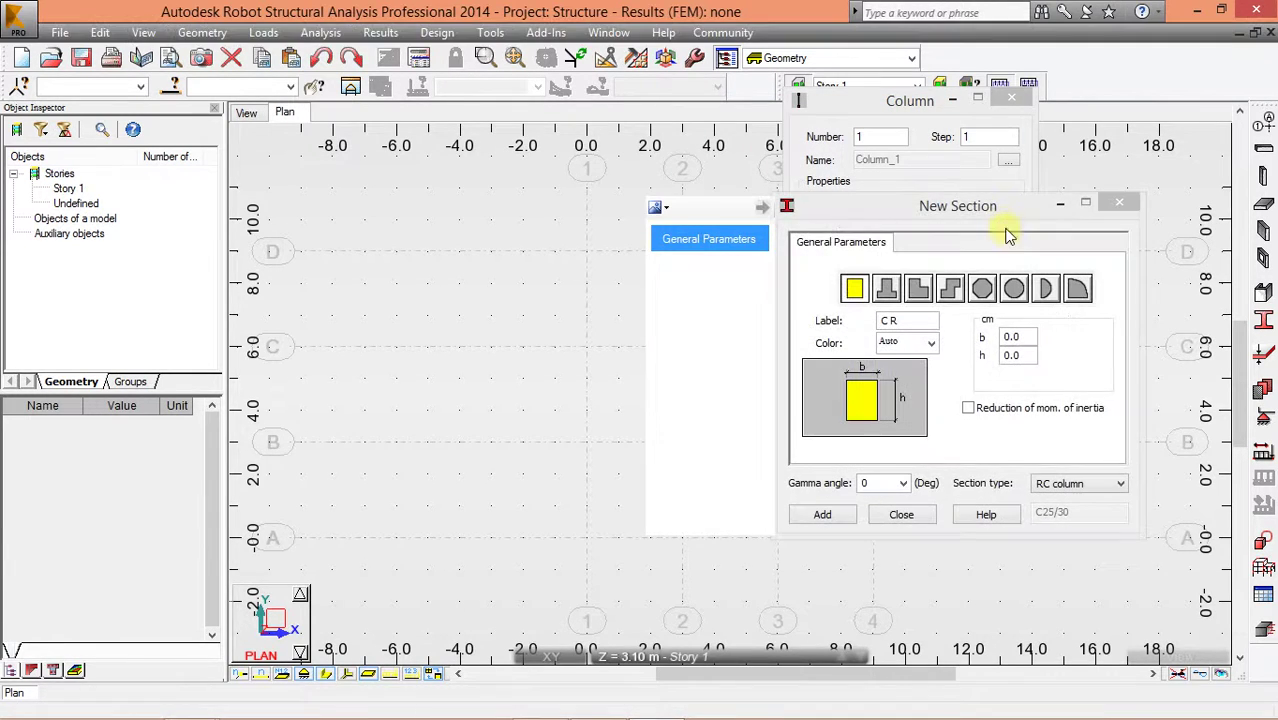
{"action": "left_click", "coordinate": [1065, 484]}
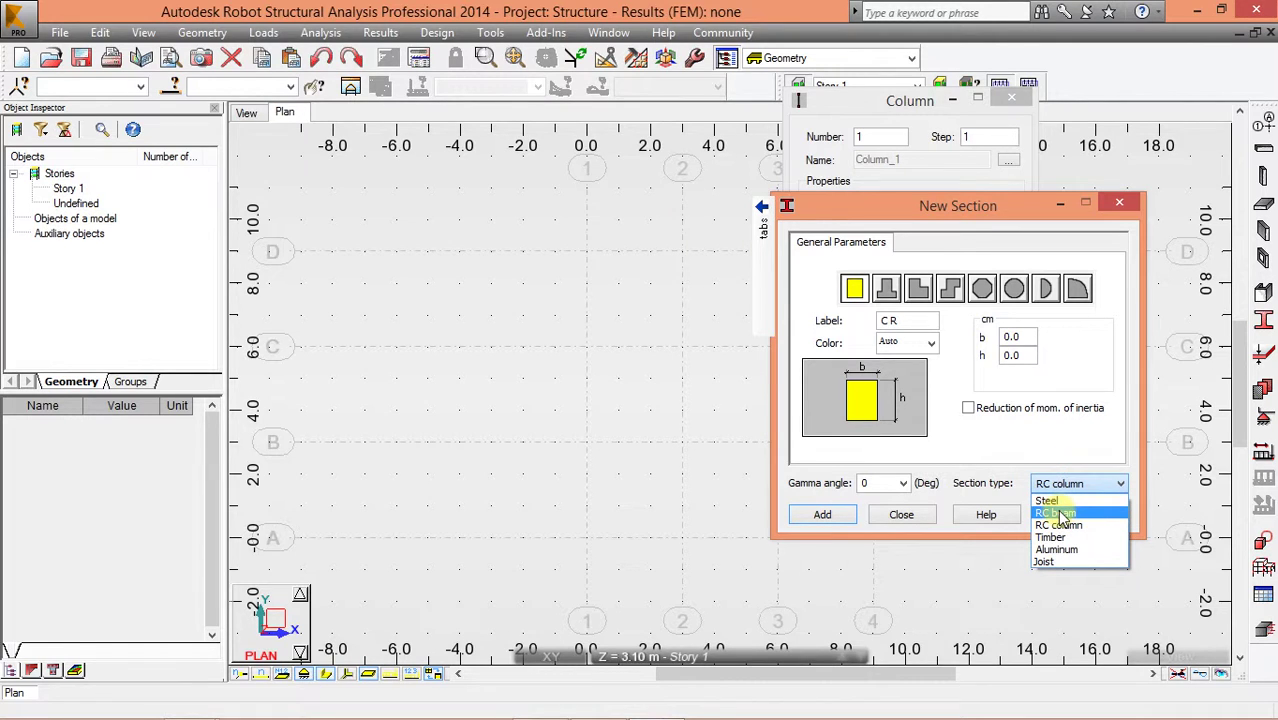
{"action": "left_click", "coordinate": [1057, 513]}
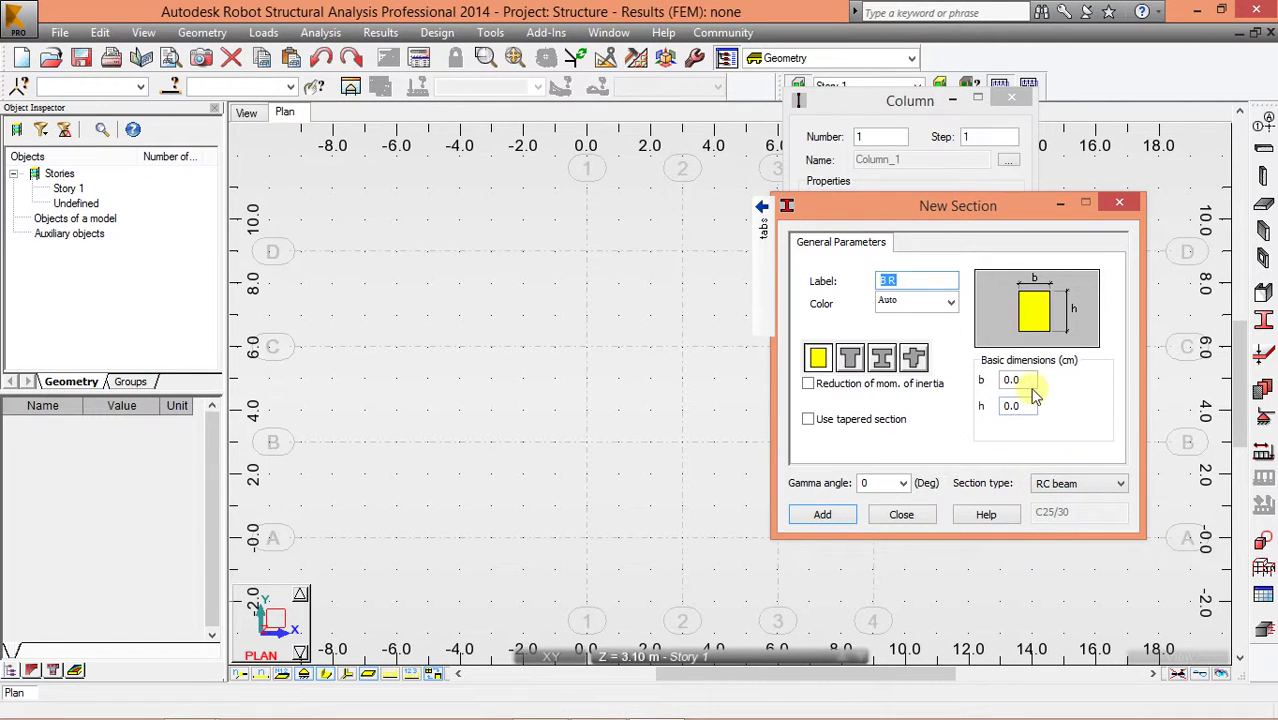
{"action": "double_click", "coordinate": [1030, 380]}
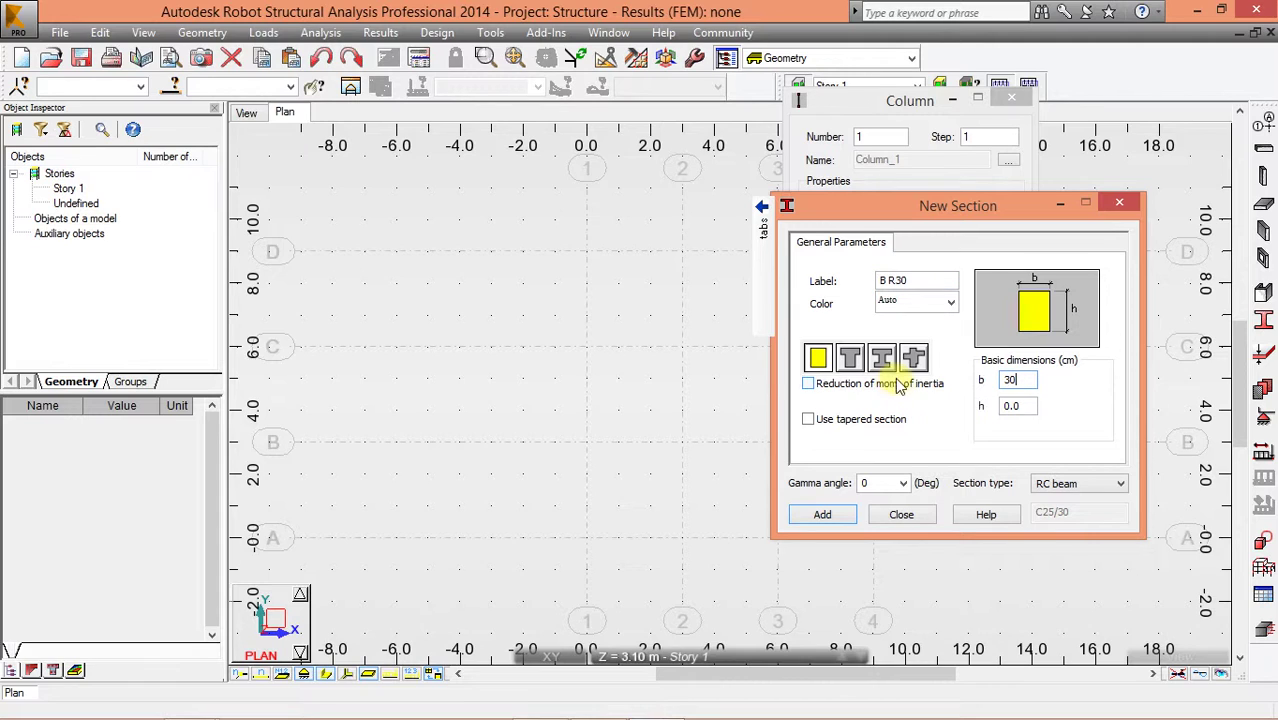
{"action": "double_click", "coordinate": [1031, 407]}
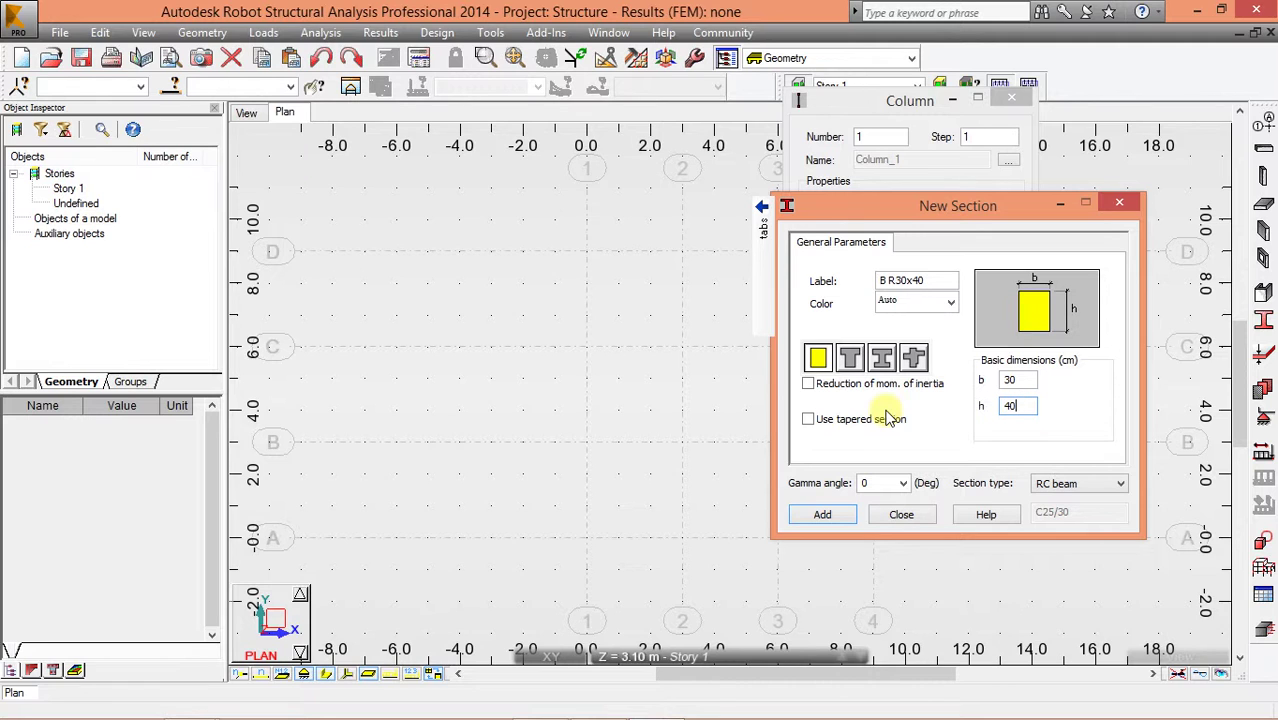
{"action": "type", "text": "40"}
{"action": "left_click", "coordinate": [822, 514]}
{"action": "left_click", "coordinate": [897, 515]}
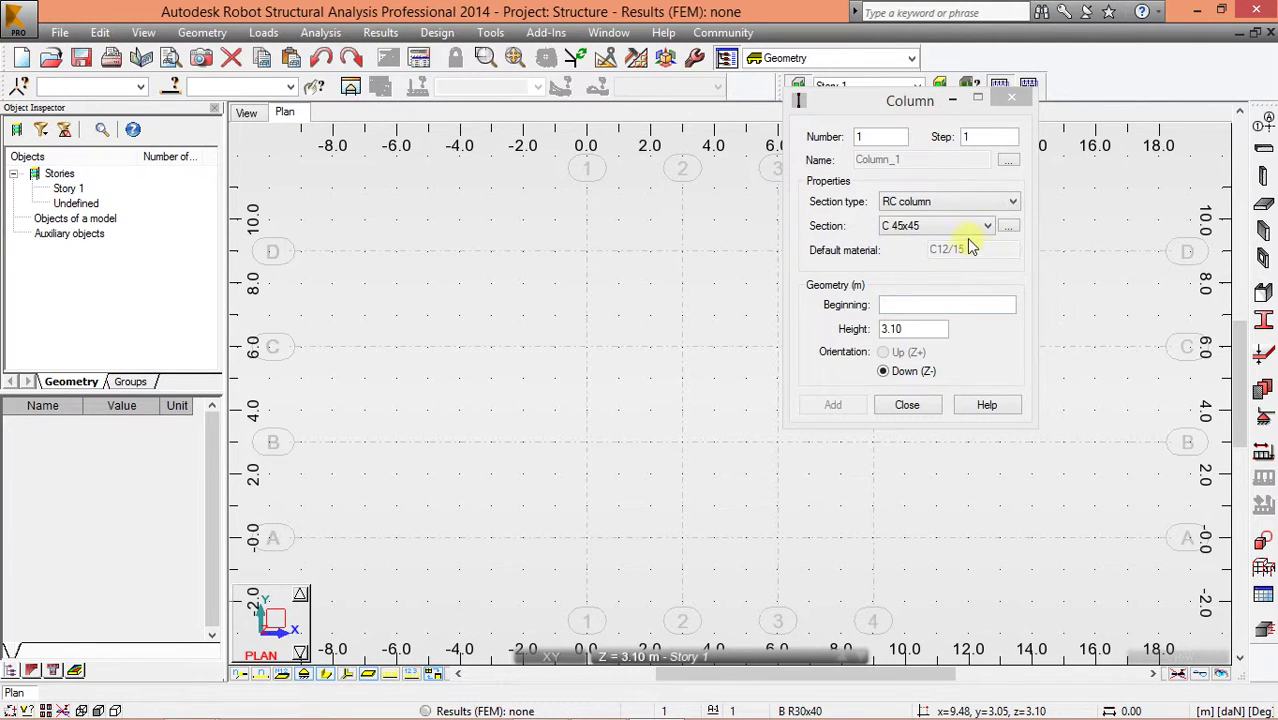
Step: Place 3.10 m high C R30x30 columns on axis 1 at D, C, B and A, plus one at axes 2 and A
{"action": "left_click", "coordinate": [961, 224]}
{"action": "left_click", "coordinate": [933, 259]}
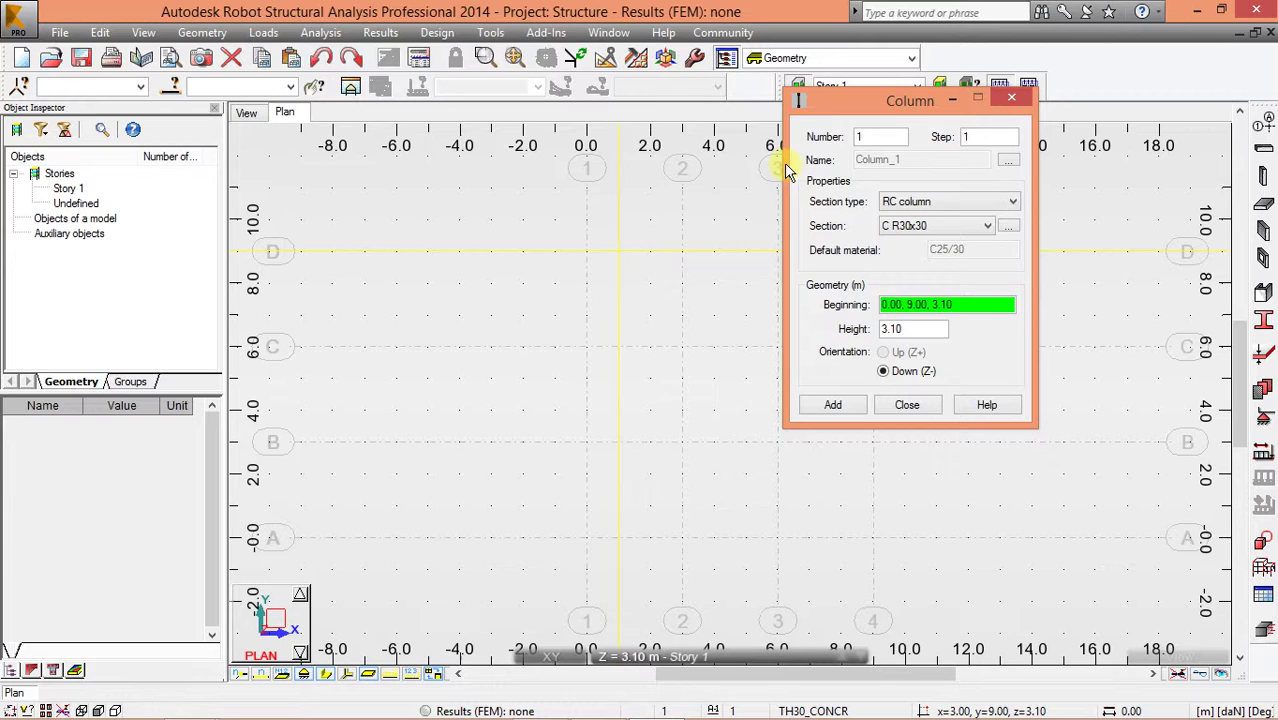
{"action": "left_click_drag", "start_coordinate": [827, 100], "coordinate": [1073, 160]}
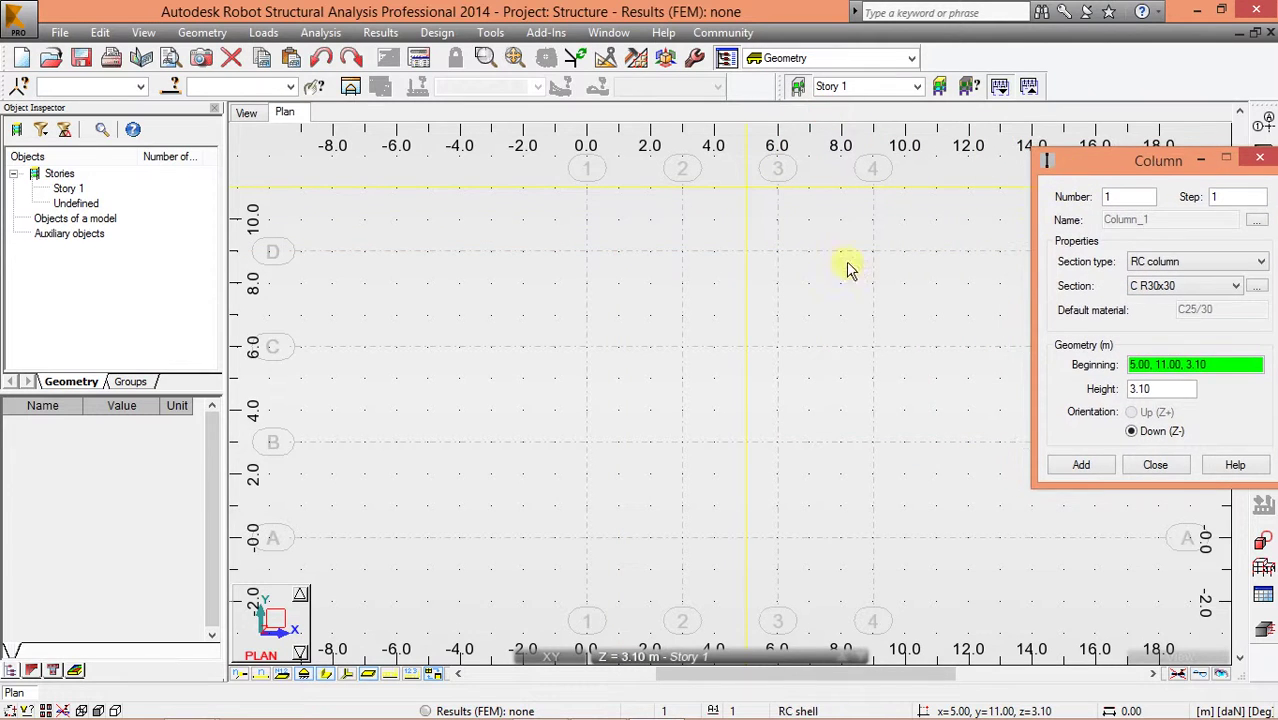
{"action": "left_click", "coordinate": [587, 252]}
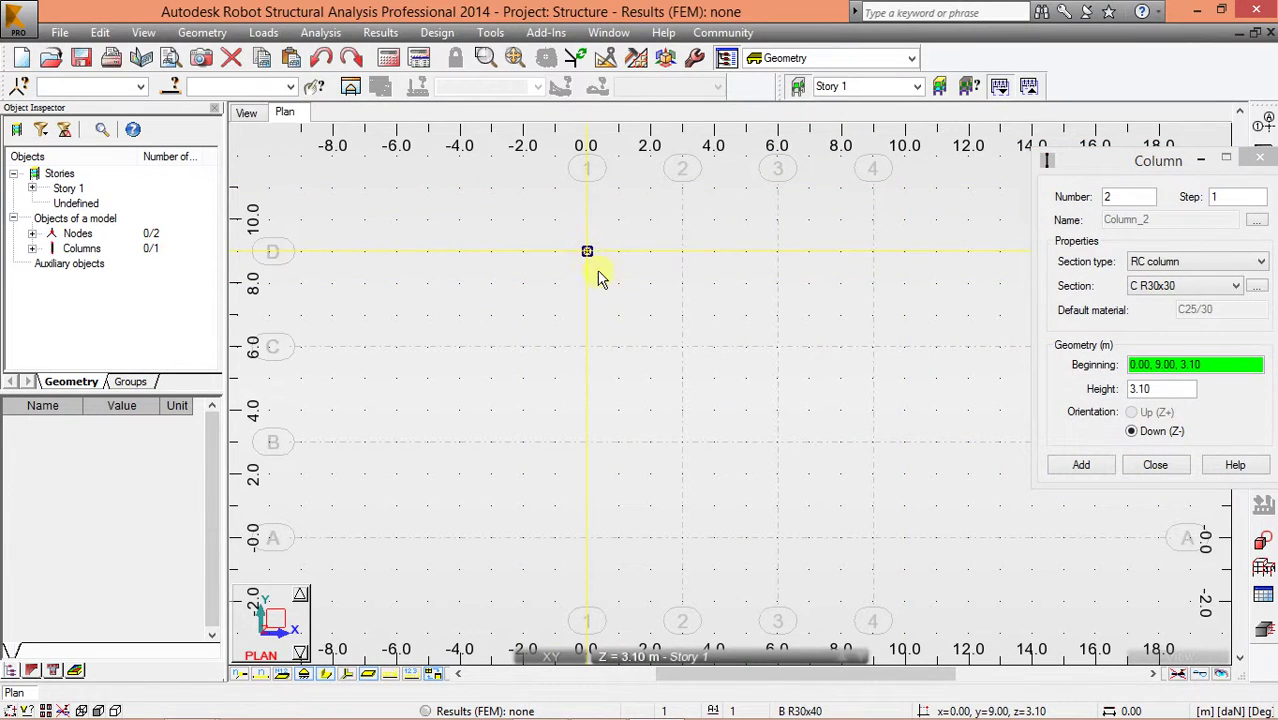
{"action": "left_click", "coordinate": [587, 347]}
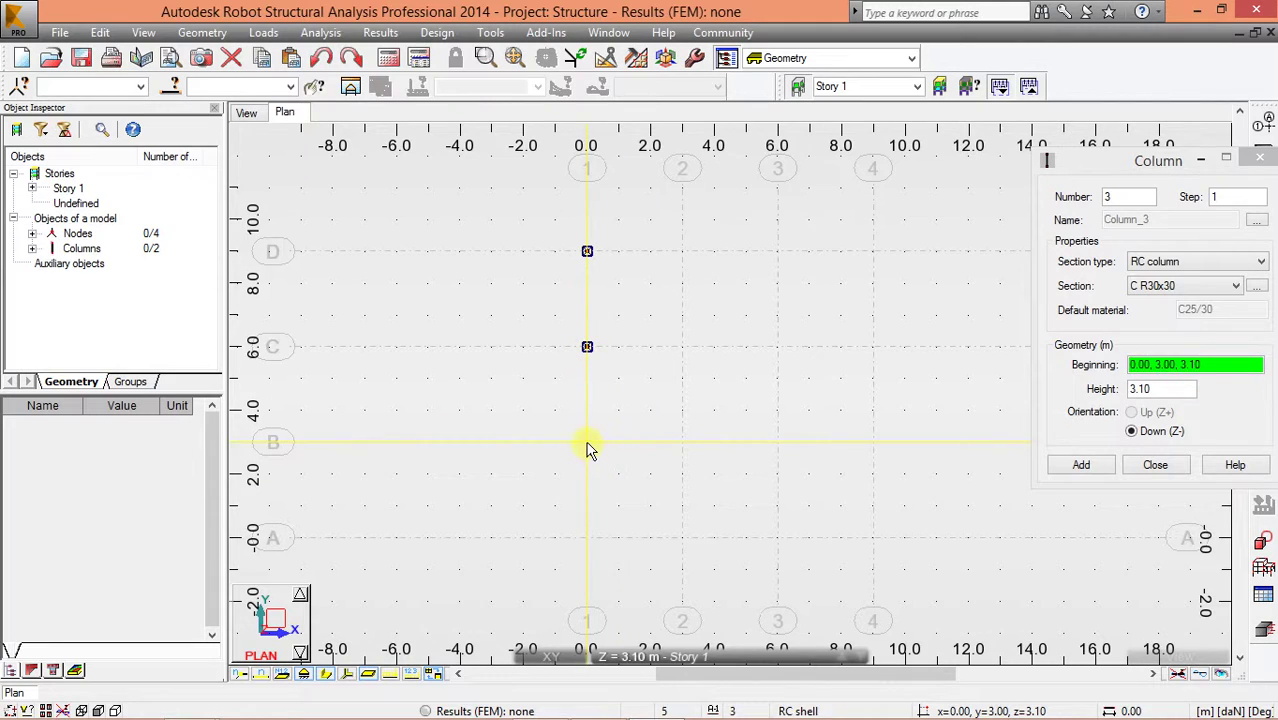
{"action": "left_click", "coordinate": [587, 442]}
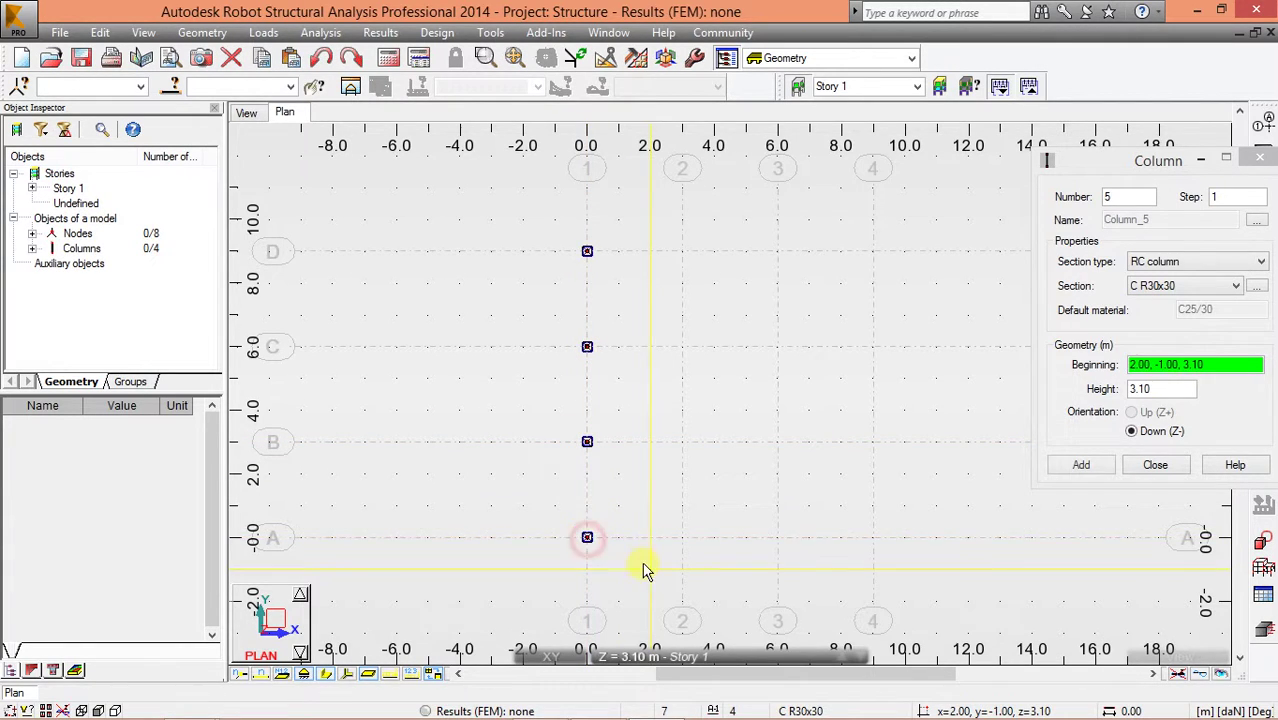
{"action": "left_click", "coordinate": [682, 537]}
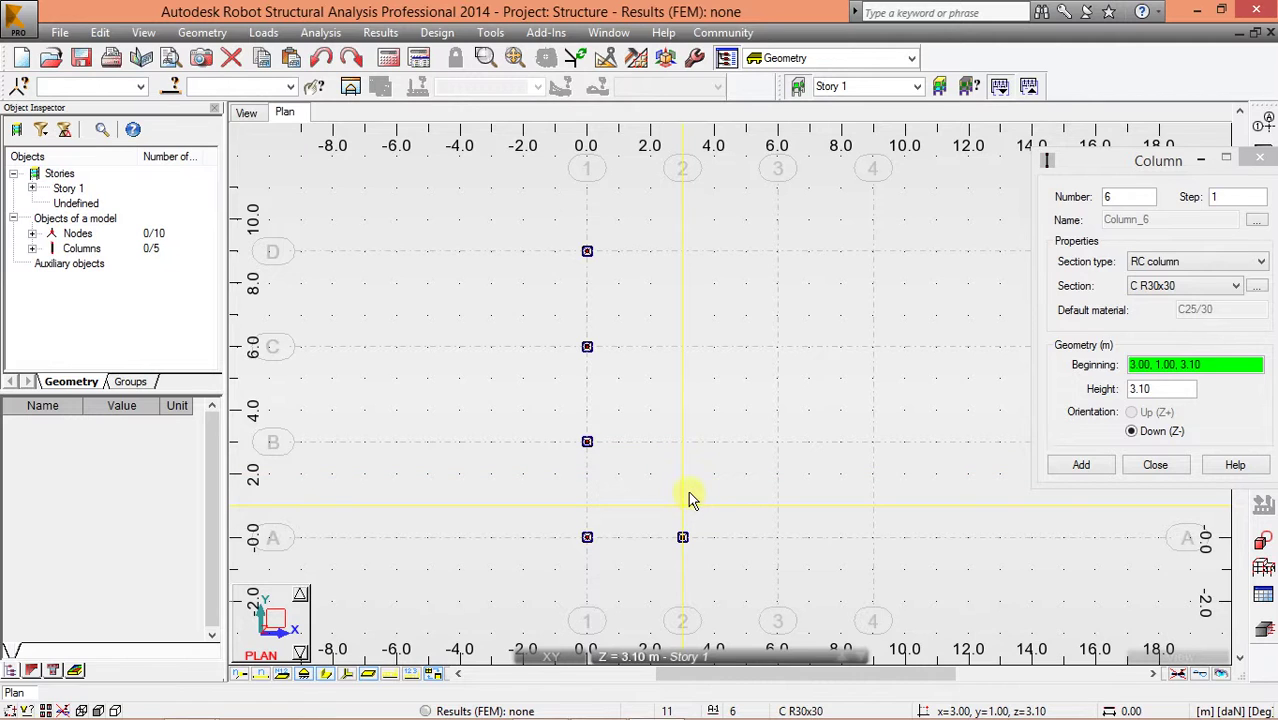
{"action": "left_click", "coordinate": [1158, 465]}
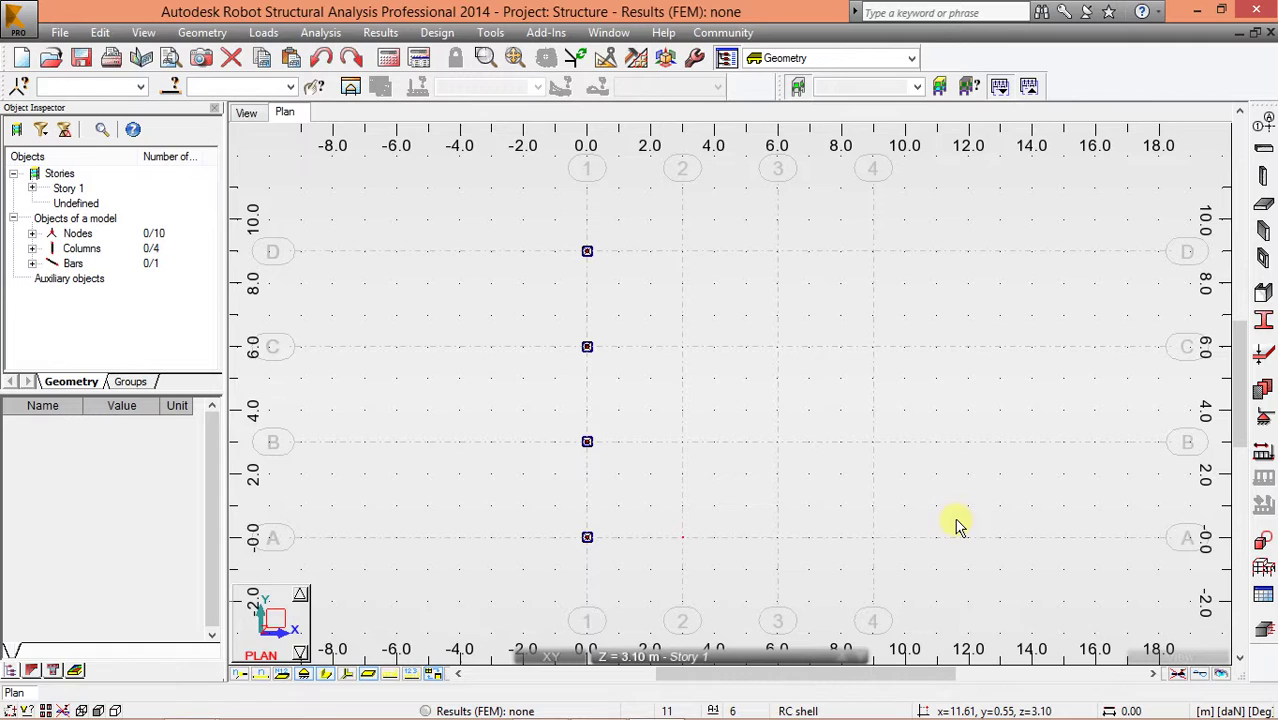
Step: Select the four columns on axis 1, dock the Edit tools beside the plan and start Move/copy
{"action": "left_click", "coordinate": [547, 221]}
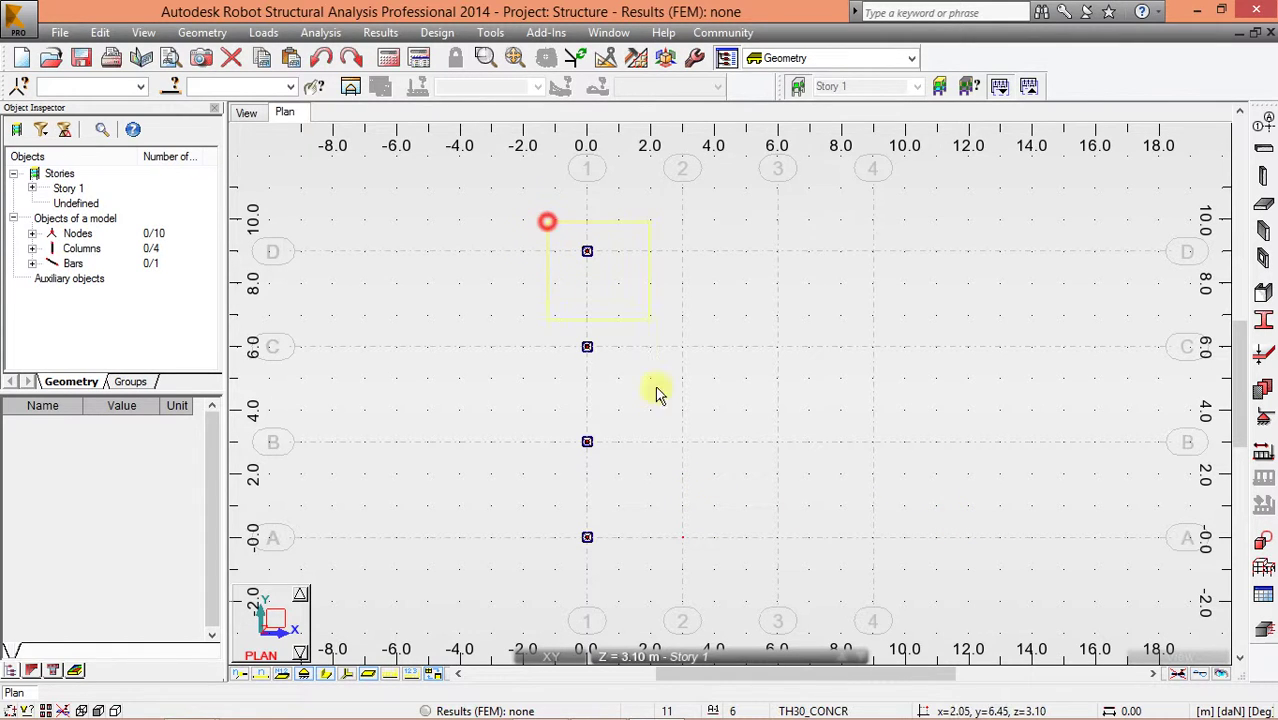
{"action": "left_click", "coordinate": [631, 573]}
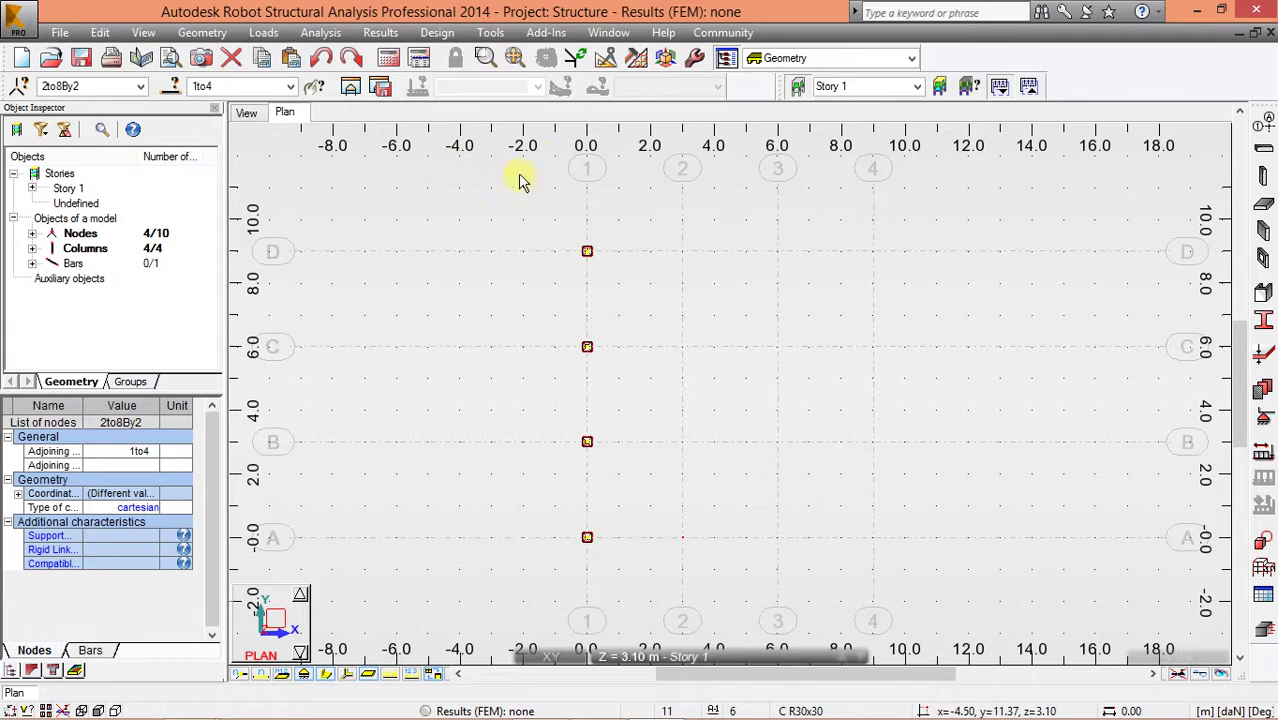
{"action": "left_click", "coordinate": [610, 60]}
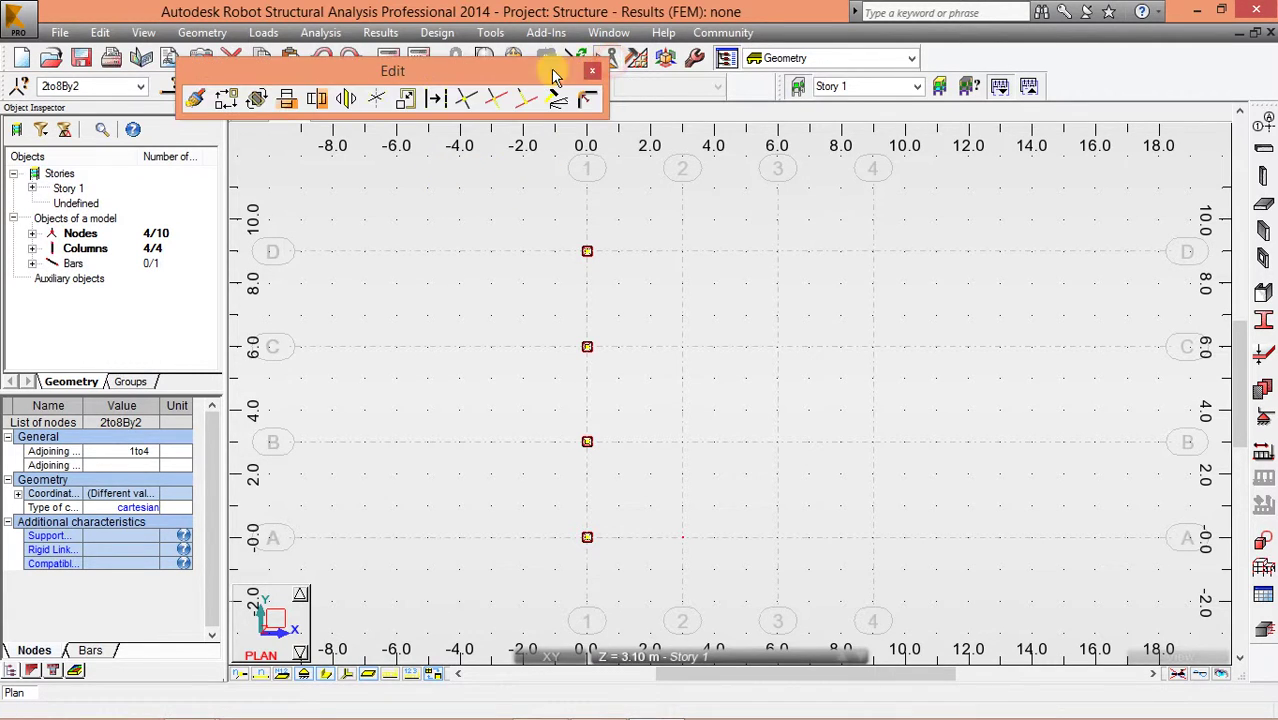
{"action": "mouse_move", "coordinate": [423, 63]}
{"action": "left_mouse_down"}
{"action": "mouse_move", "coordinate": [229, 193]}
{"action": "mouse_move", "coordinate": [228, 177]}
{"action": "left_mouse_up"}
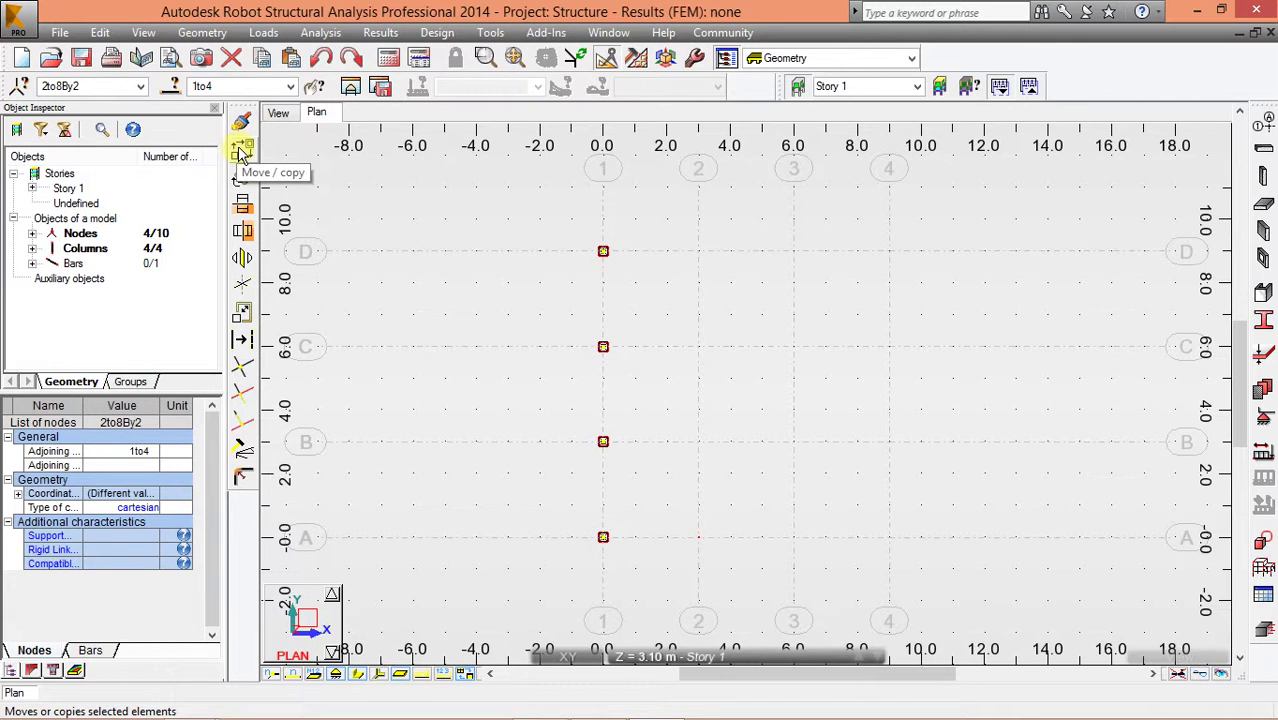
{"action": "left_click", "coordinate": [246, 152]}
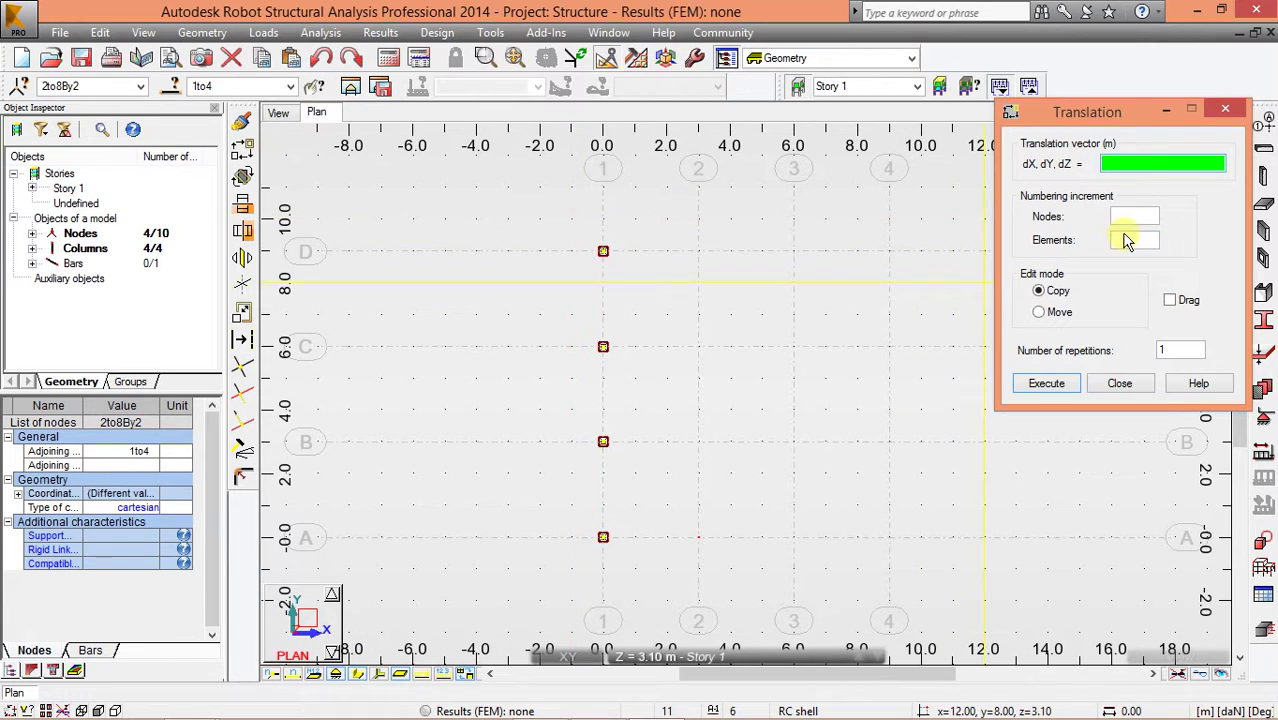
Step: Try copying the selected columns from axis 1 to axis 2 with a 3.00 m translation in X, and undo the copy
{"action": "left_click", "coordinate": [602, 251]}
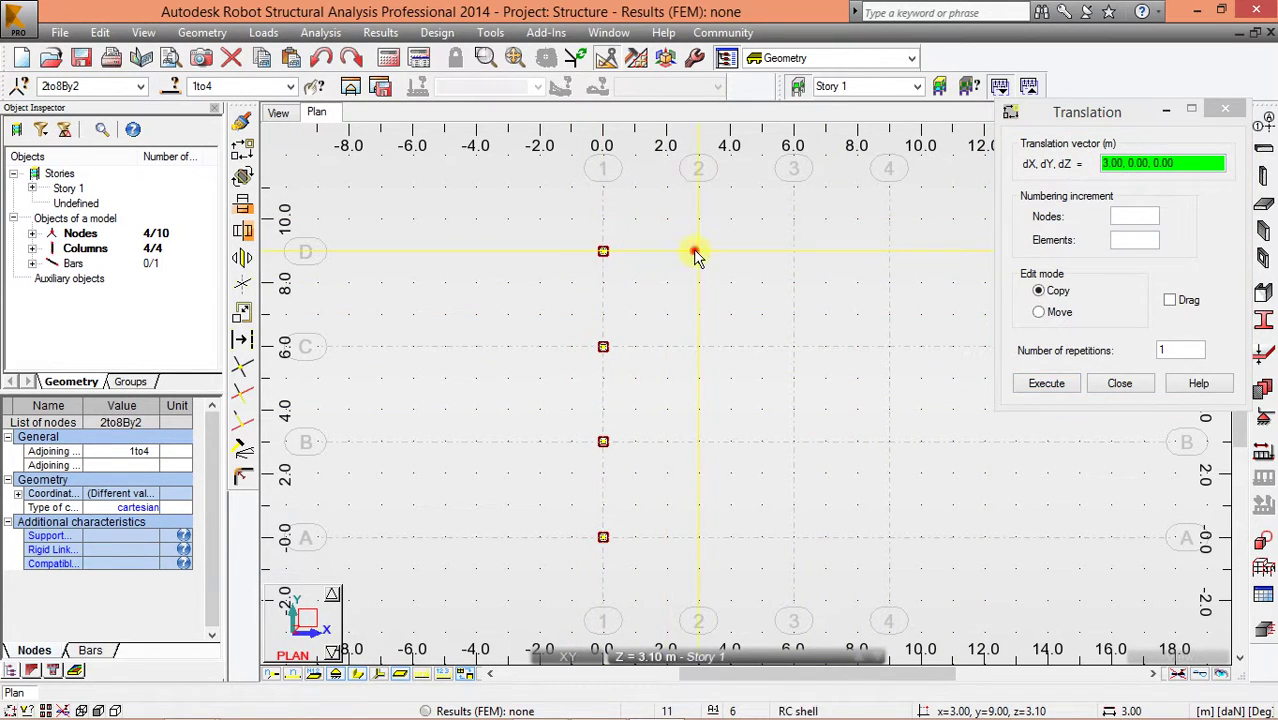
{"action": "left_click", "coordinate": [698, 251]}
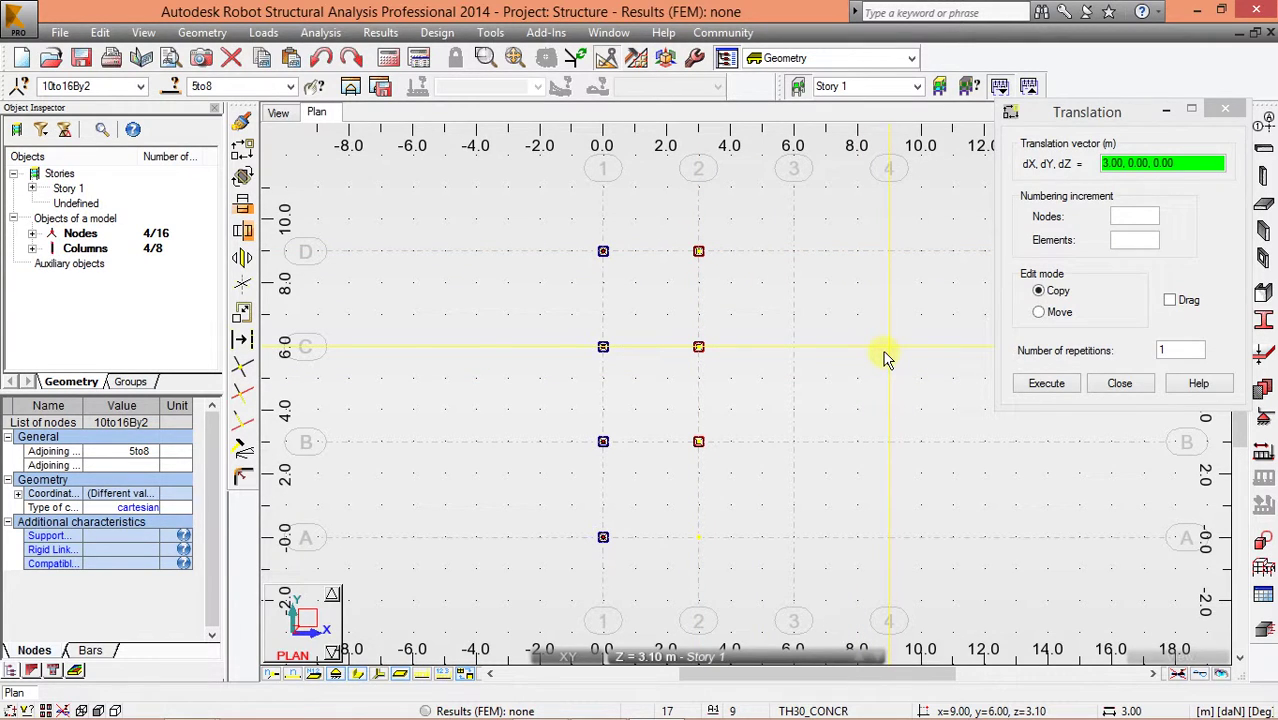
{"action": "key", "text": "ctrl+z"}
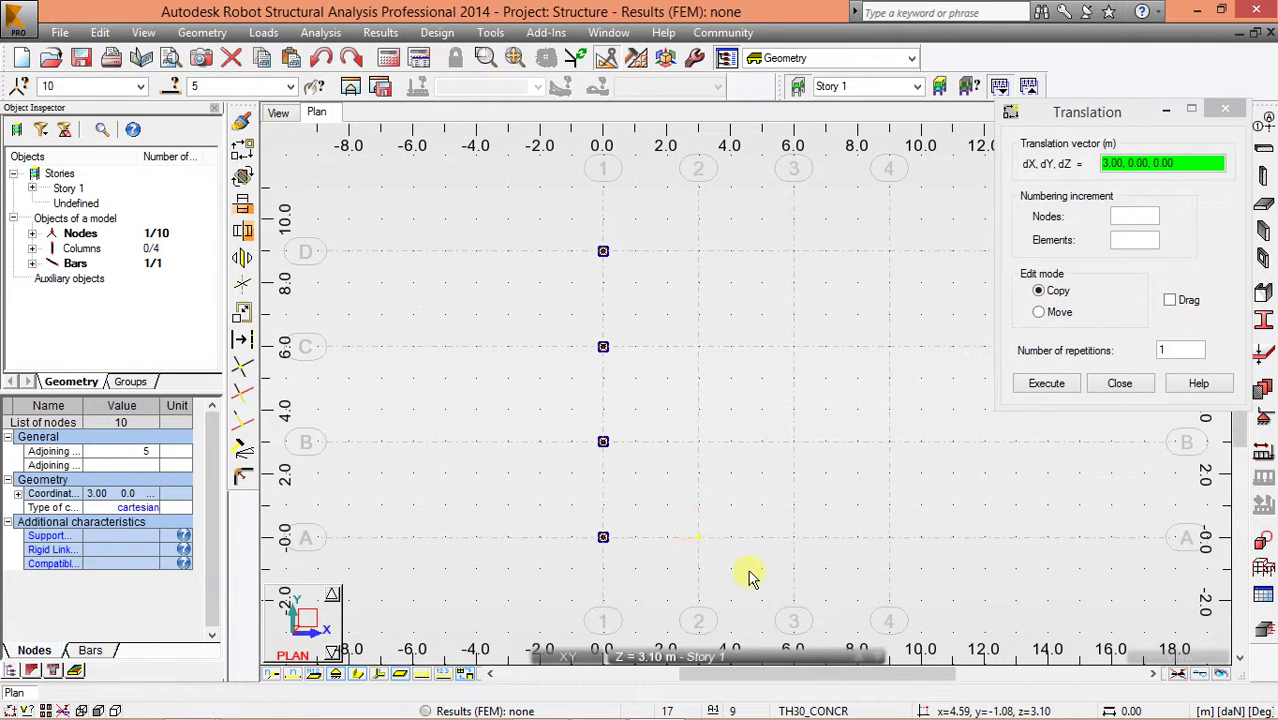
Step: Undo the leftover column at axes 2 and A, and select the four columns on axis 1 in plan
{"action": "key", "text": "ctrl+z"}
{"action": "left_click_drag", "start_coordinate": [576, 220], "coordinate": [670, 637]}
{"action": "left_click_drag", "start_coordinate": [650, 587], "coordinate": [650, 585]}
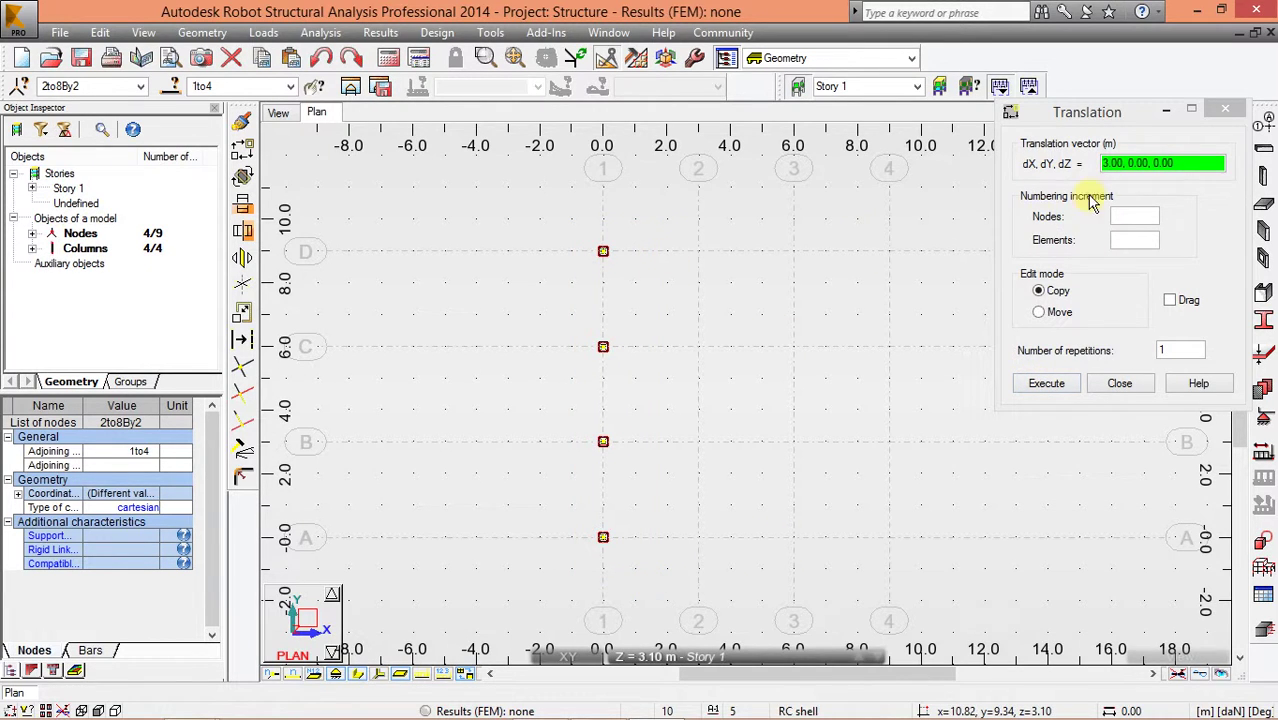
Step: Copy the selected axis 1 columns successively to axes 2, 3 and 4 with a translation vector of 3.00, 0.00, 0.00
{"action": "left_click", "coordinate": [1181, 163]}
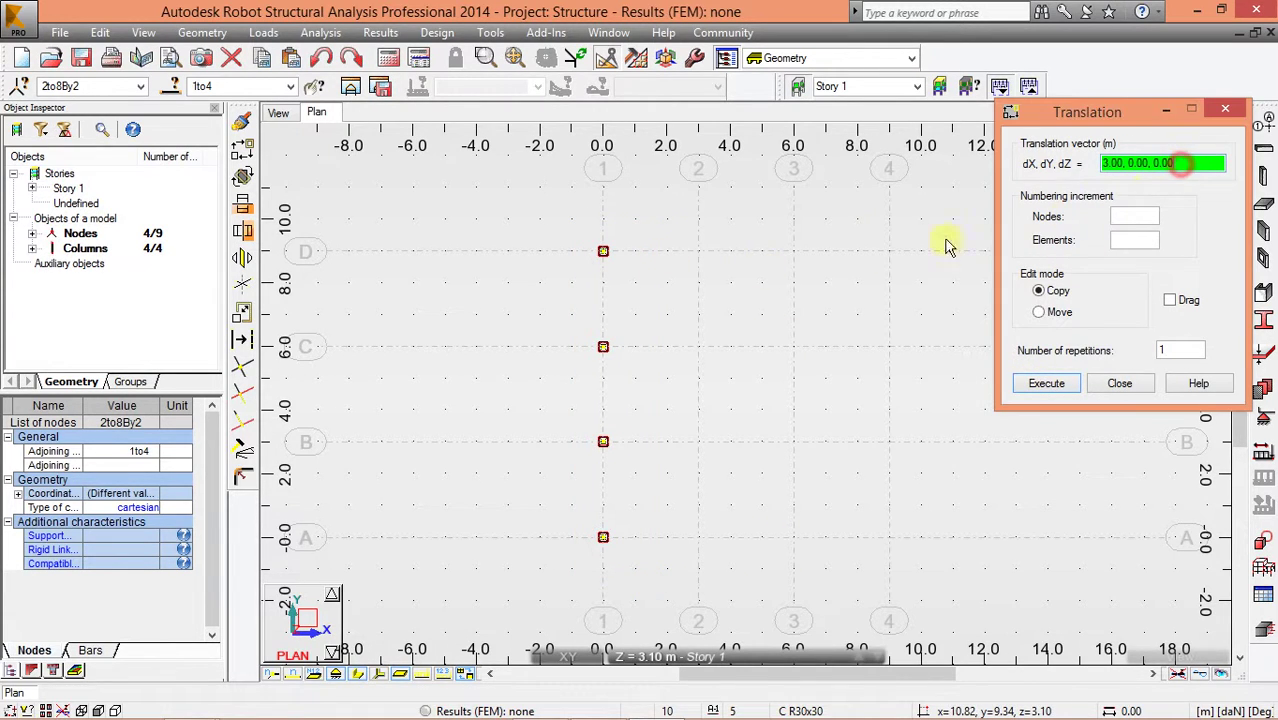
{"action": "left_click", "coordinate": [603, 251]}
{"action": "left_click", "coordinate": [698, 251]}
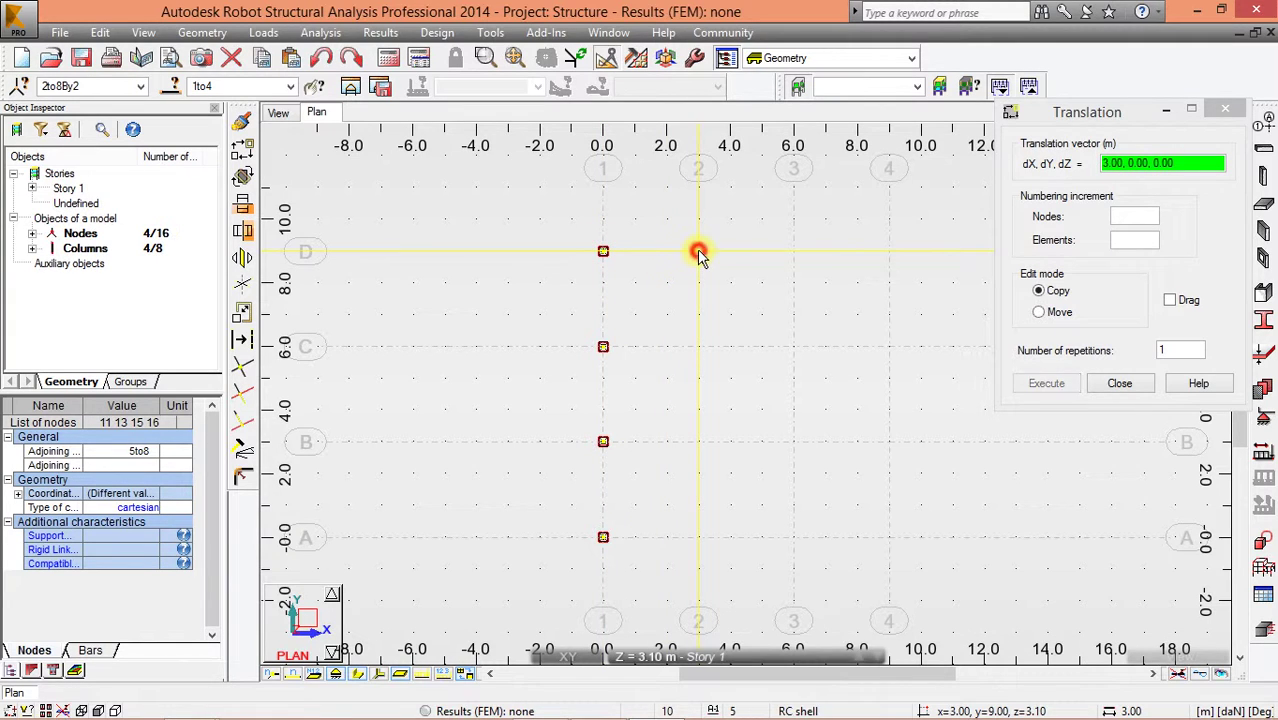
{"action": "left_click", "coordinate": [1045, 388]}
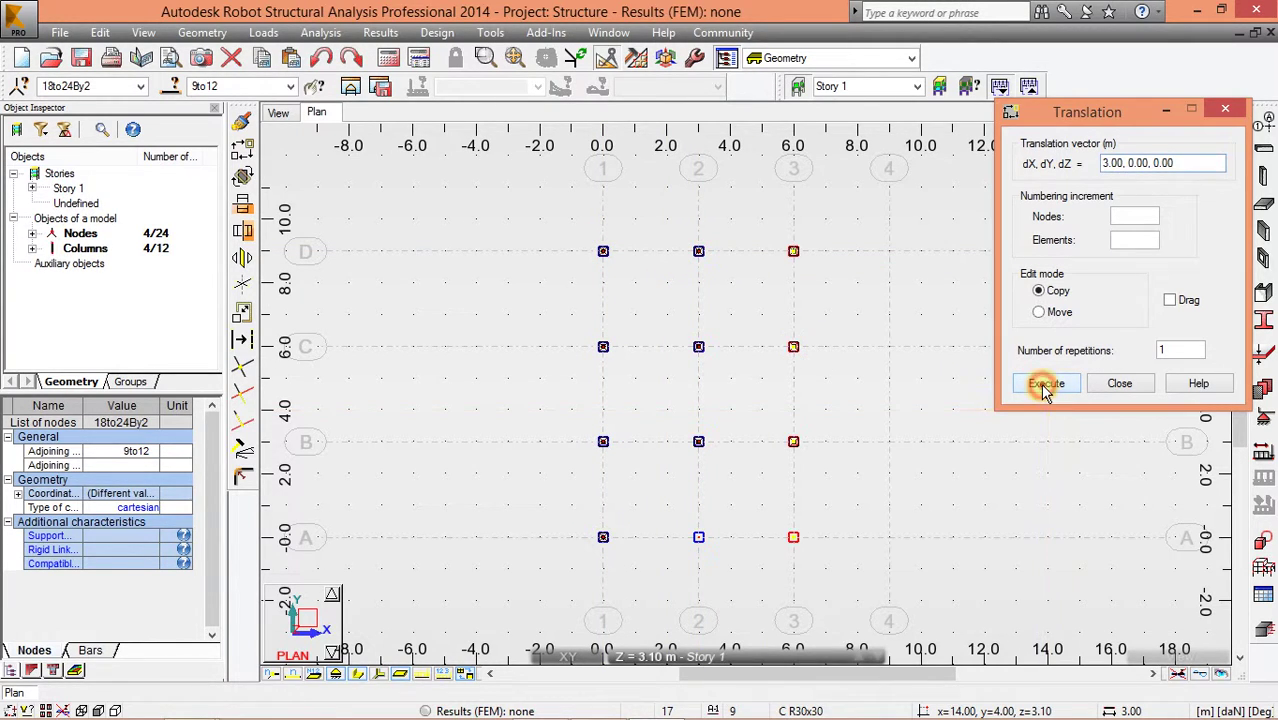
{"action": "left_click", "coordinate": [1045, 388]}
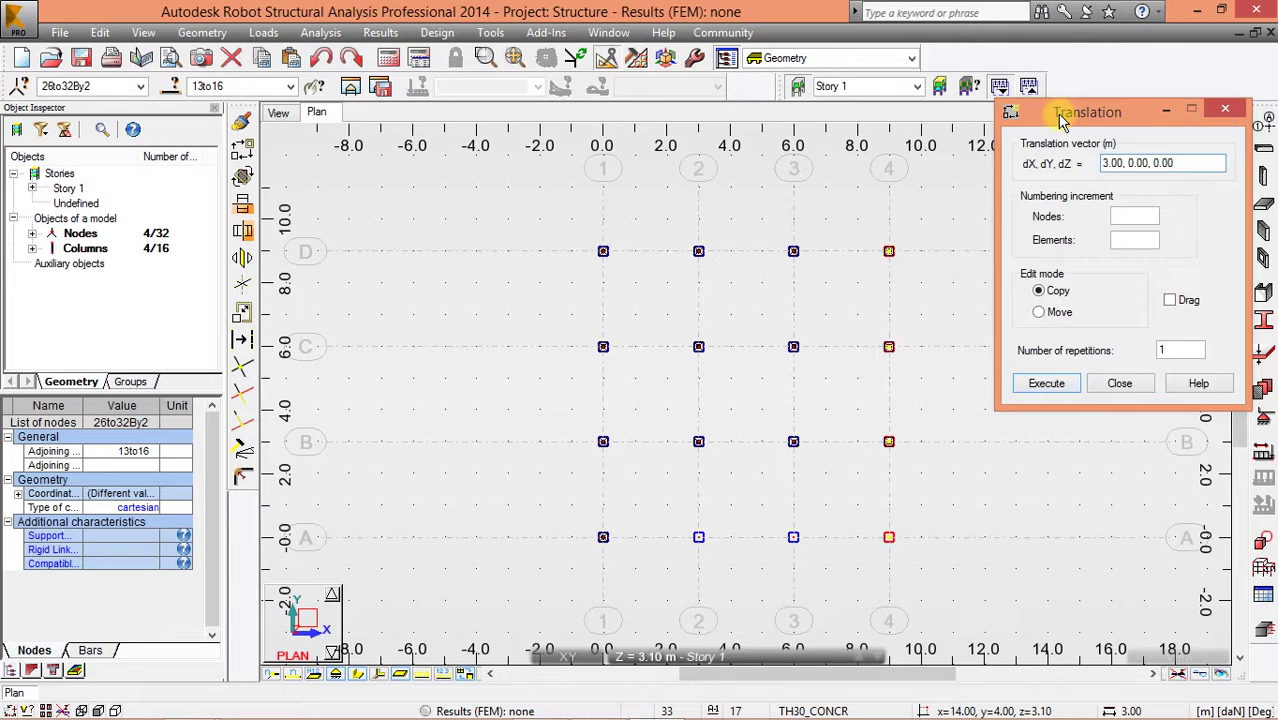
{"action": "left_click_drag", "start_coordinate": [1062, 116], "coordinate": [794, 120]}
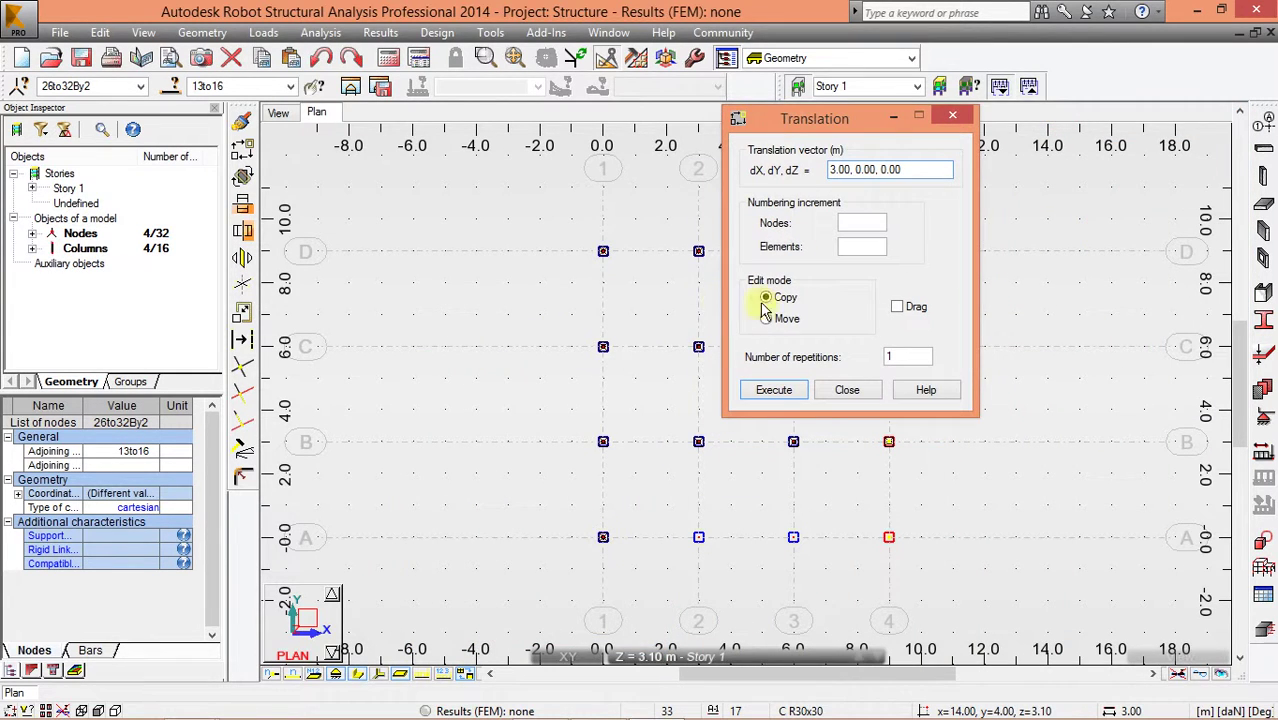
{"action": "left_click", "coordinate": [847, 390]}
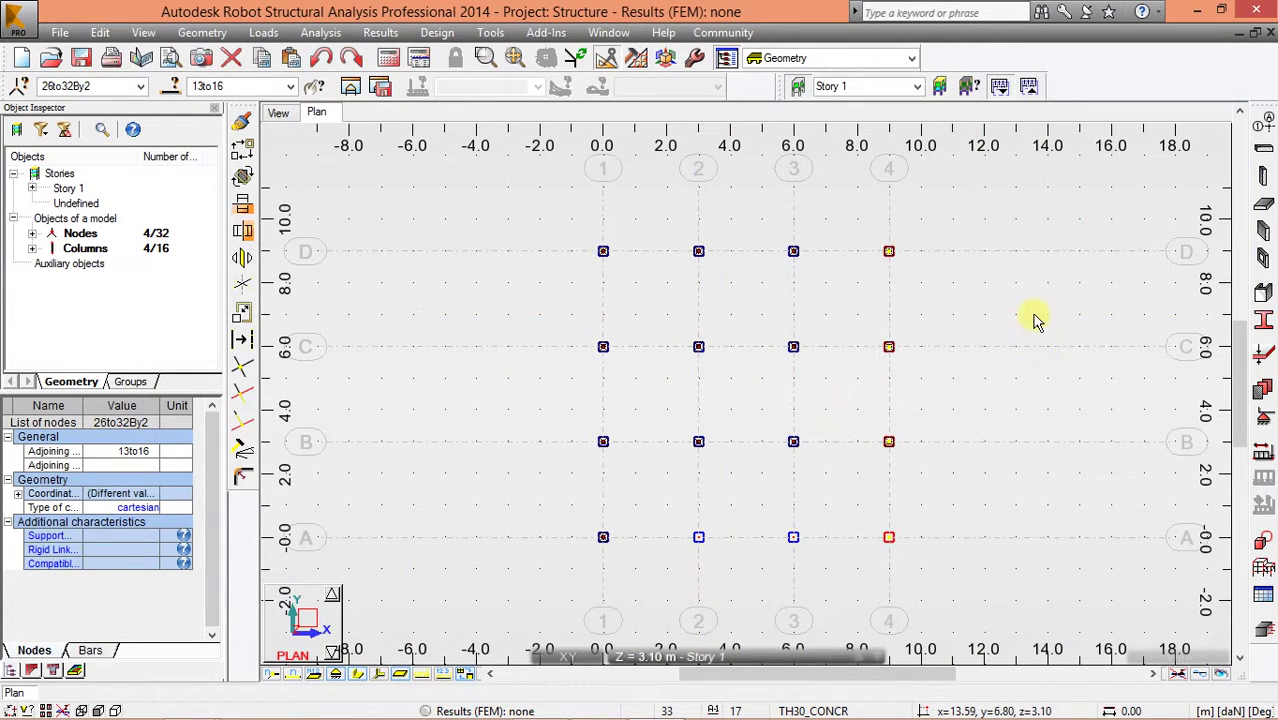
{"action": "left_click", "coordinate": [968, 428]}
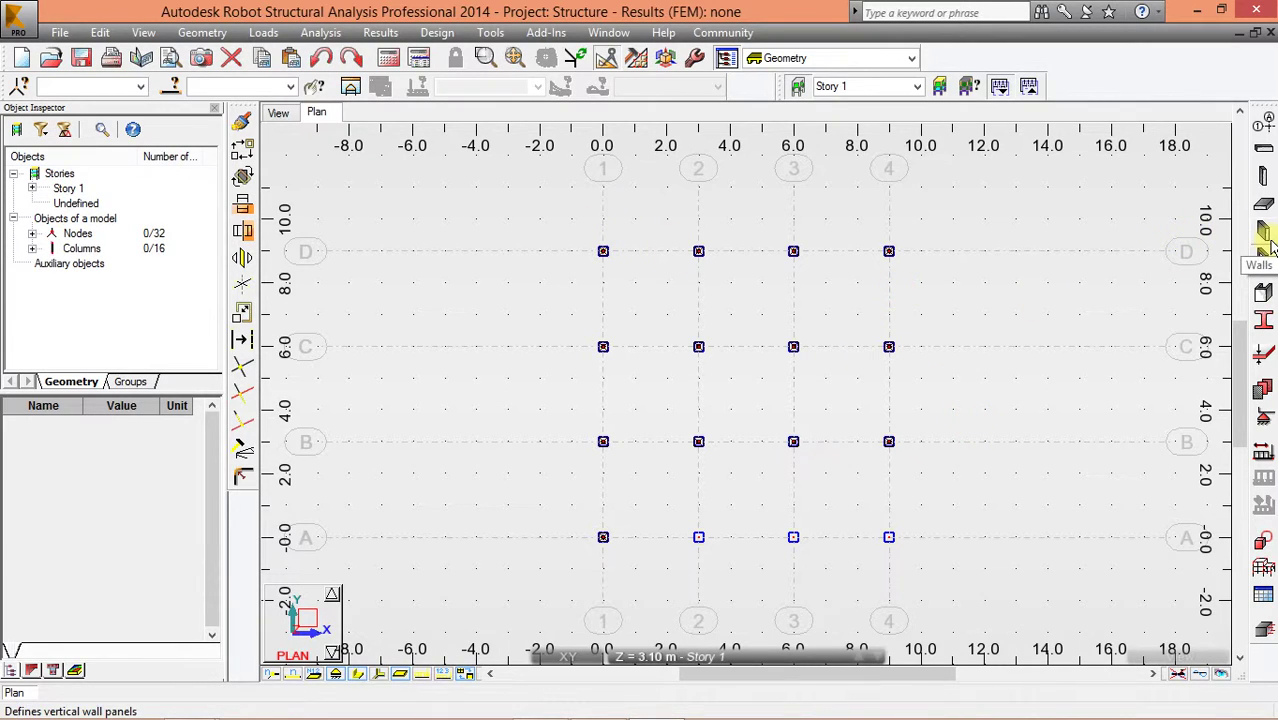
Step: Start a new beam with section type RC beam and section B R30x40
{"action": "left_click", "coordinate": [1263, 148]}
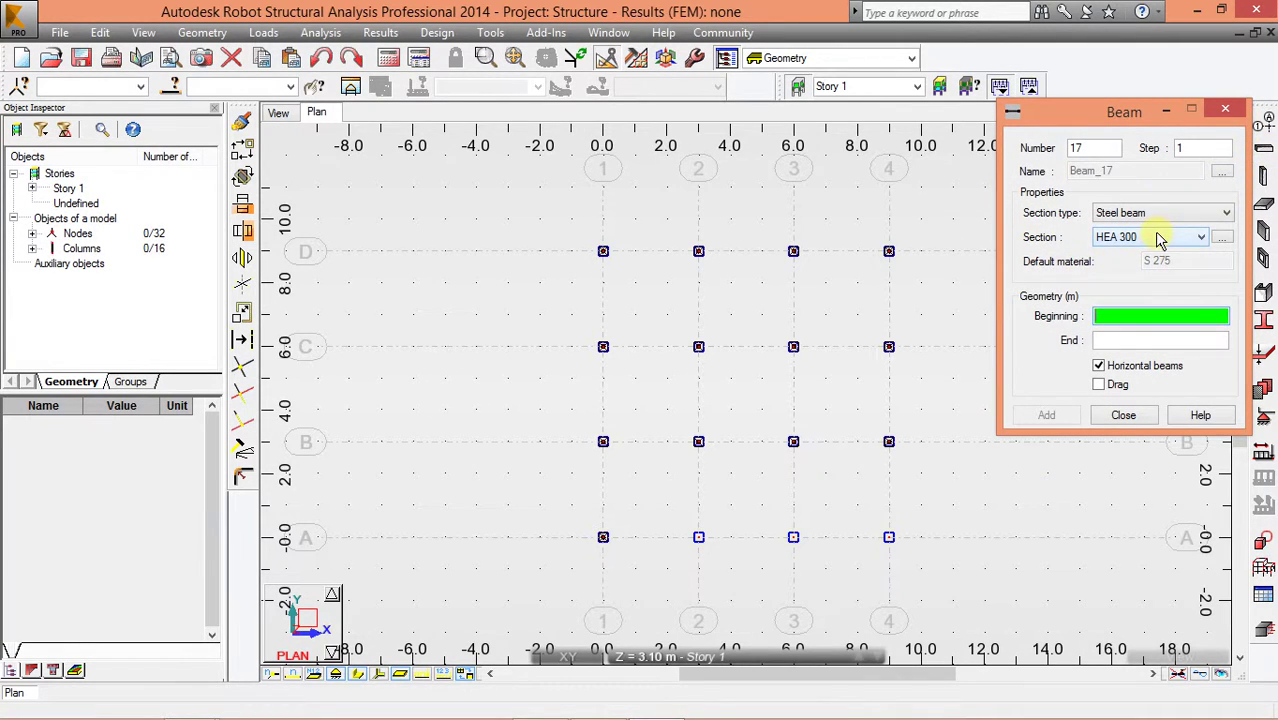
{"action": "left_click", "coordinate": [1158, 238]}
{"action": "left_click", "coordinate": [1168, 238]}
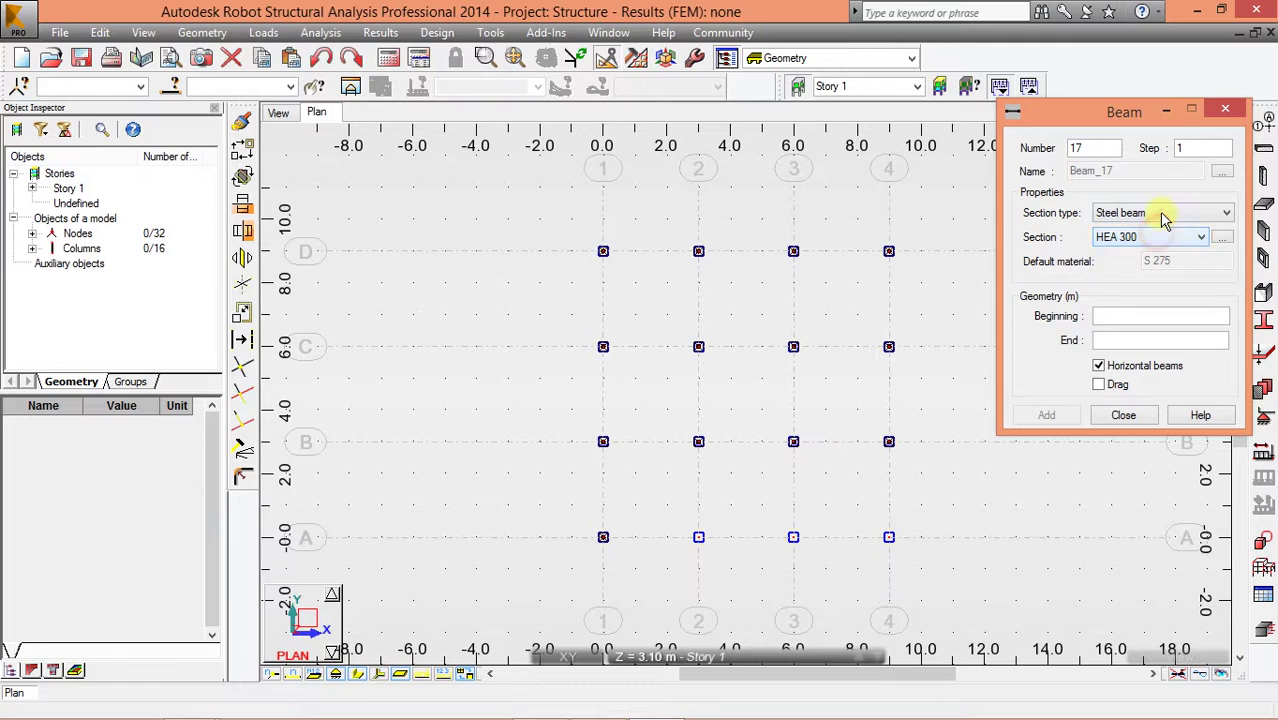
{"action": "left_click", "coordinate": [1163, 218]}
{"action": "left_click", "coordinate": [1133, 248]}
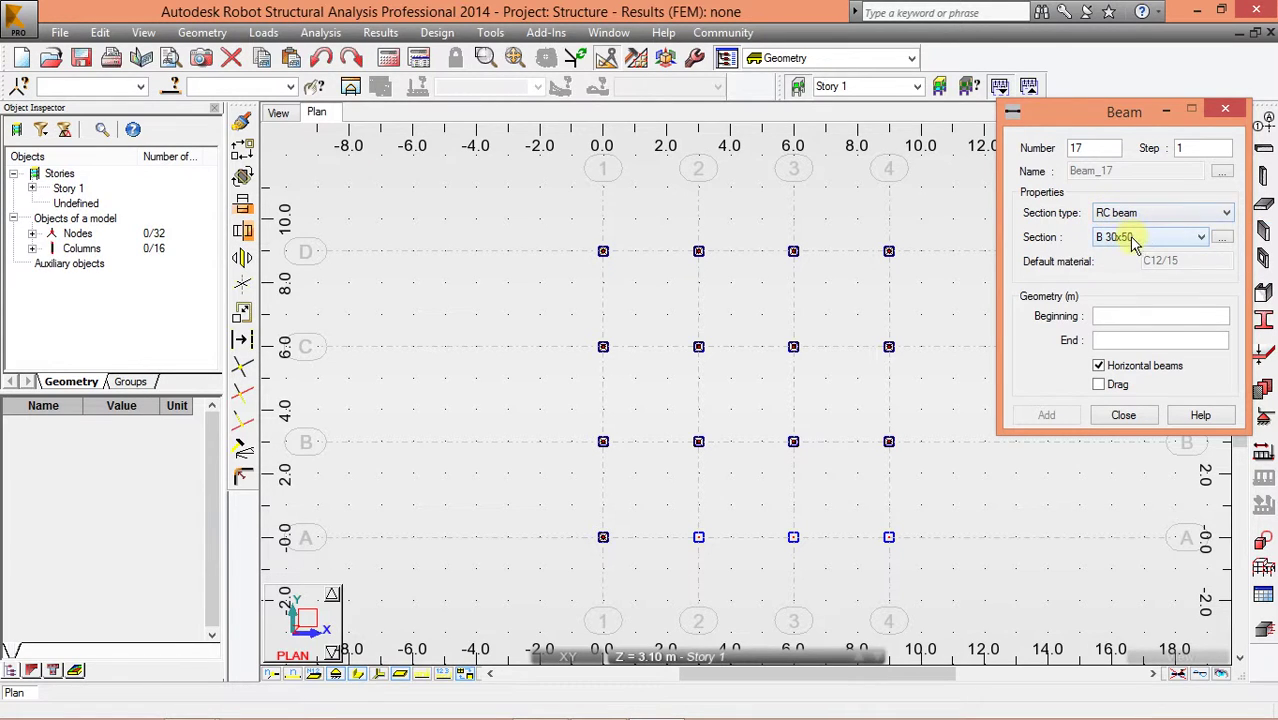
{"action": "left_click", "coordinate": [1132, 239]}
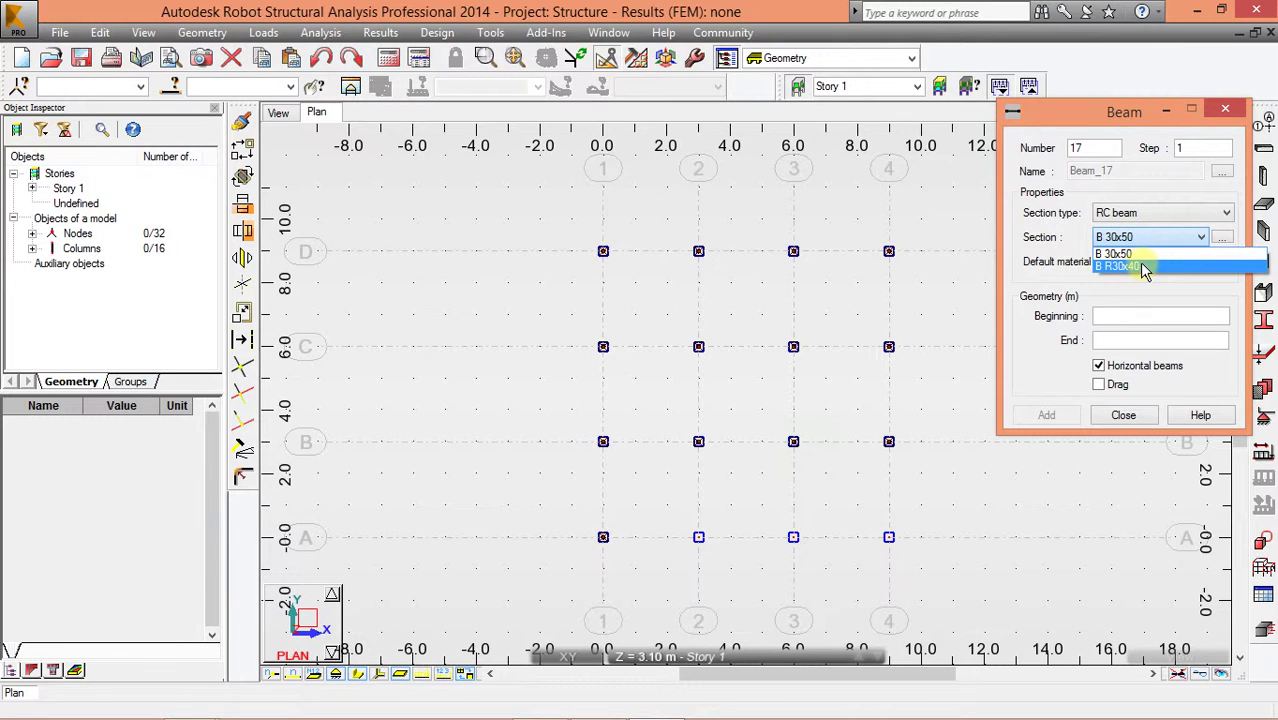
{"action": "left_click", "coordinate": [1139, 265]}
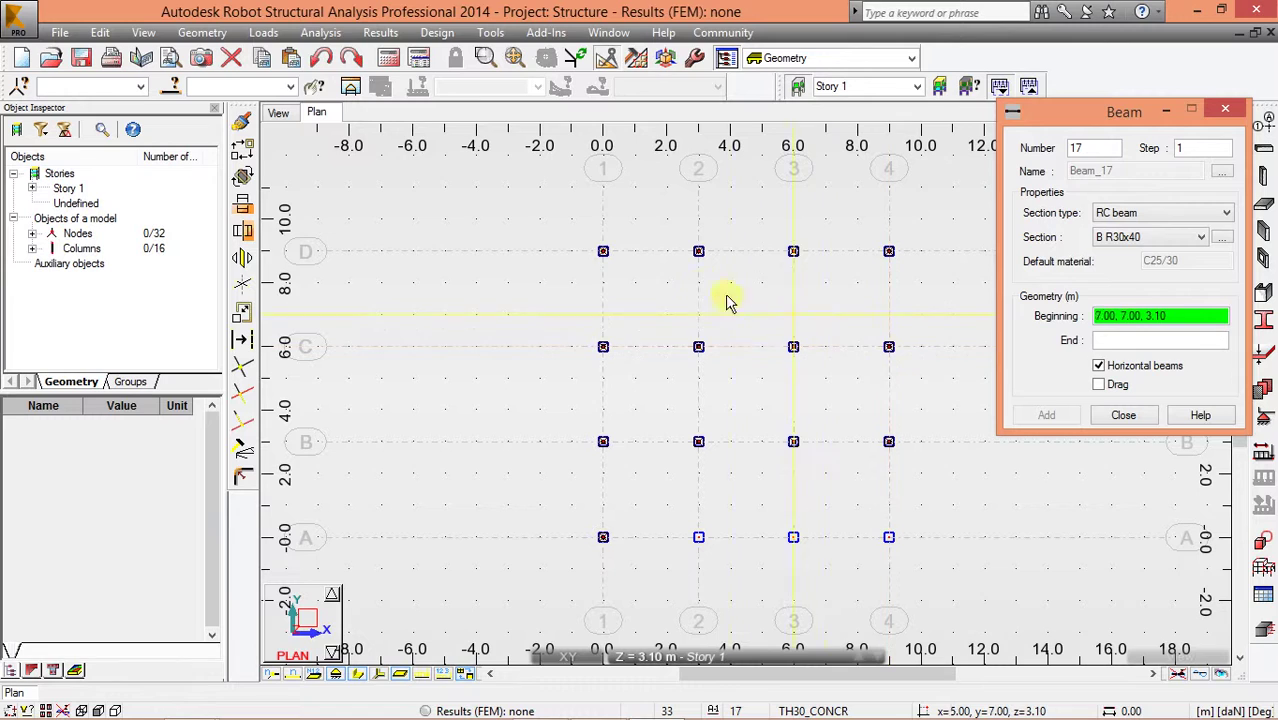
Step: Draw one beam along axis D from axis 1 to axis 4, and another along axis 4 from D to A
{"action": "left_click", "coordinate": [603, 251]}
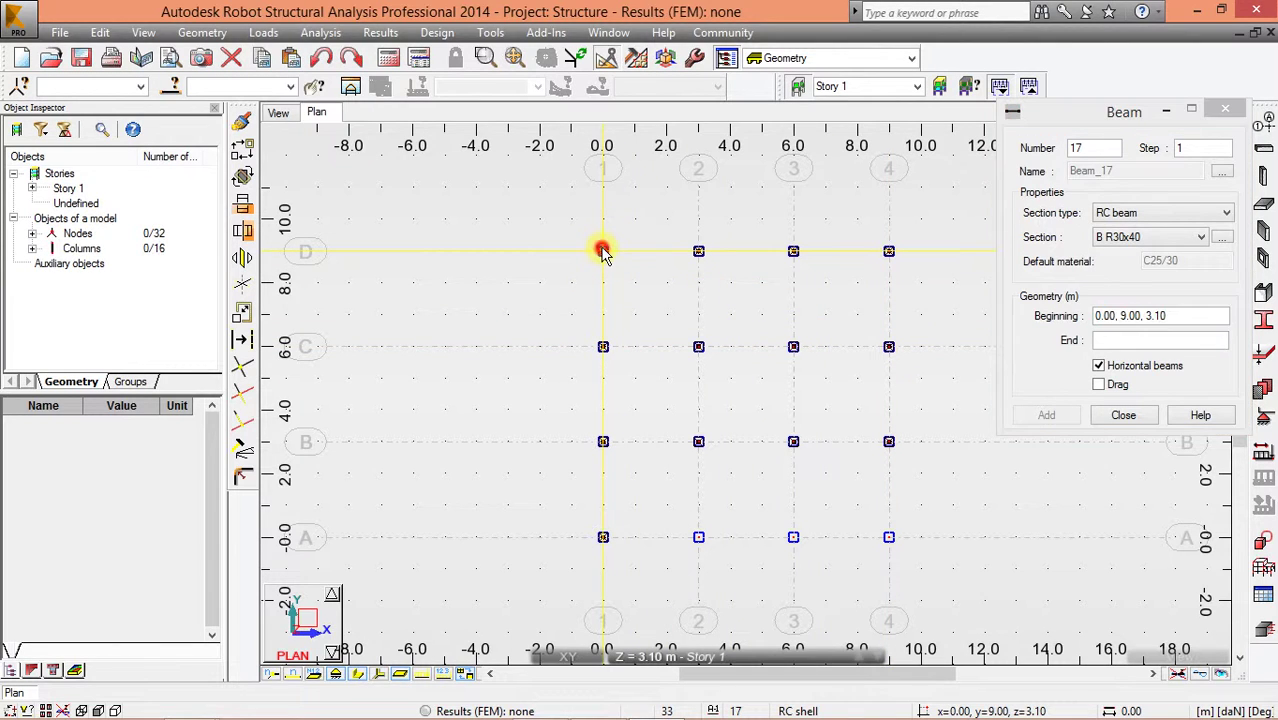
{"action": "left_click", "coordinate": [888, 251]}
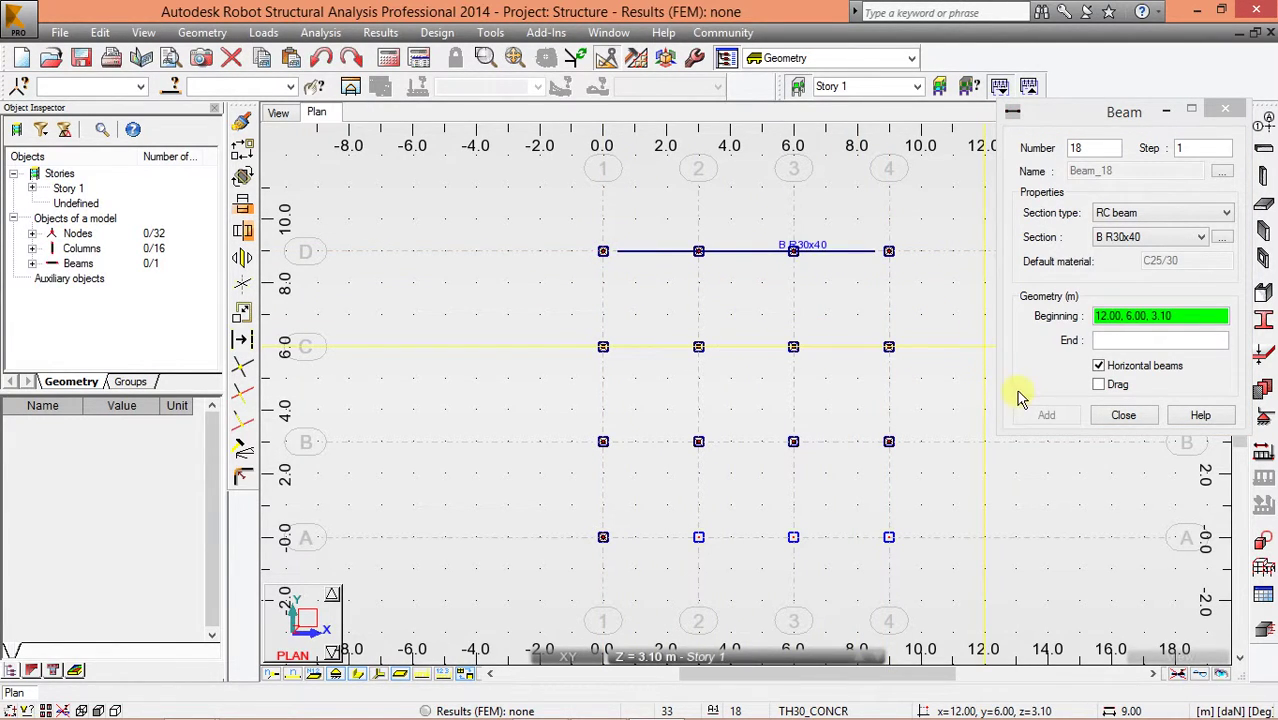
{"action": "left_click", "coordinate": [889, 252]}
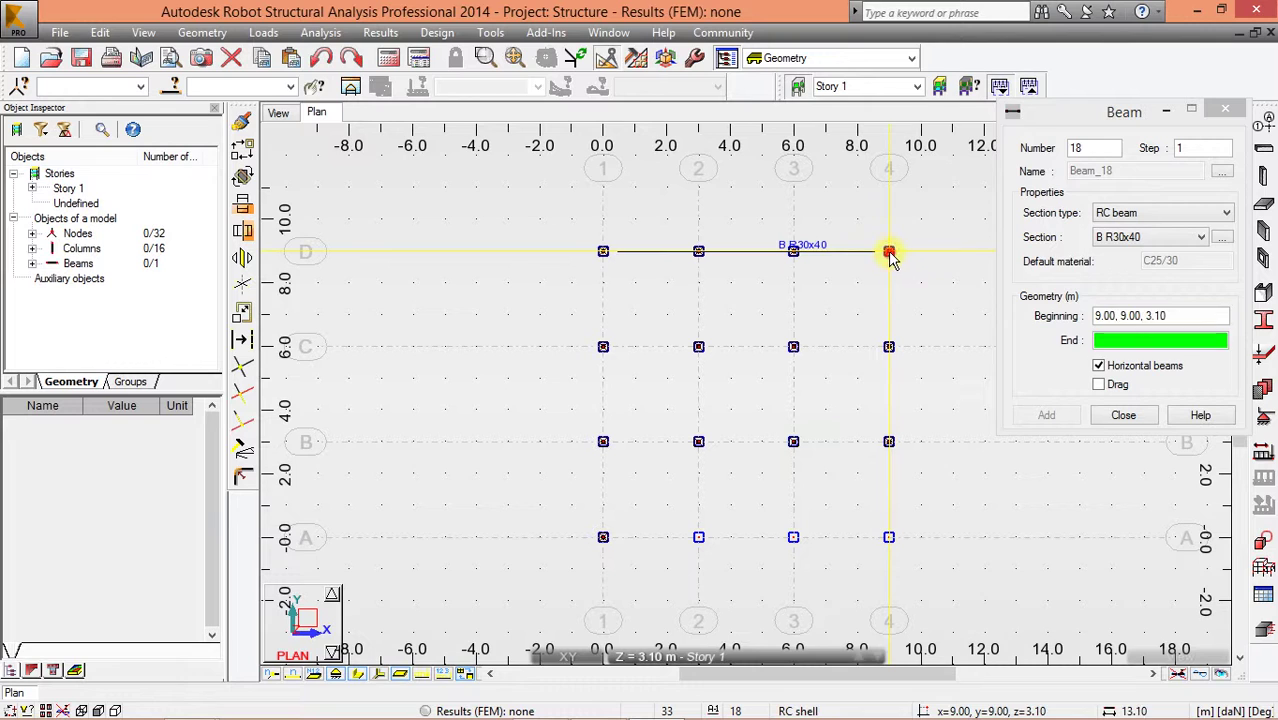
{"action": "left_click", "coordinate": [889, 539]}
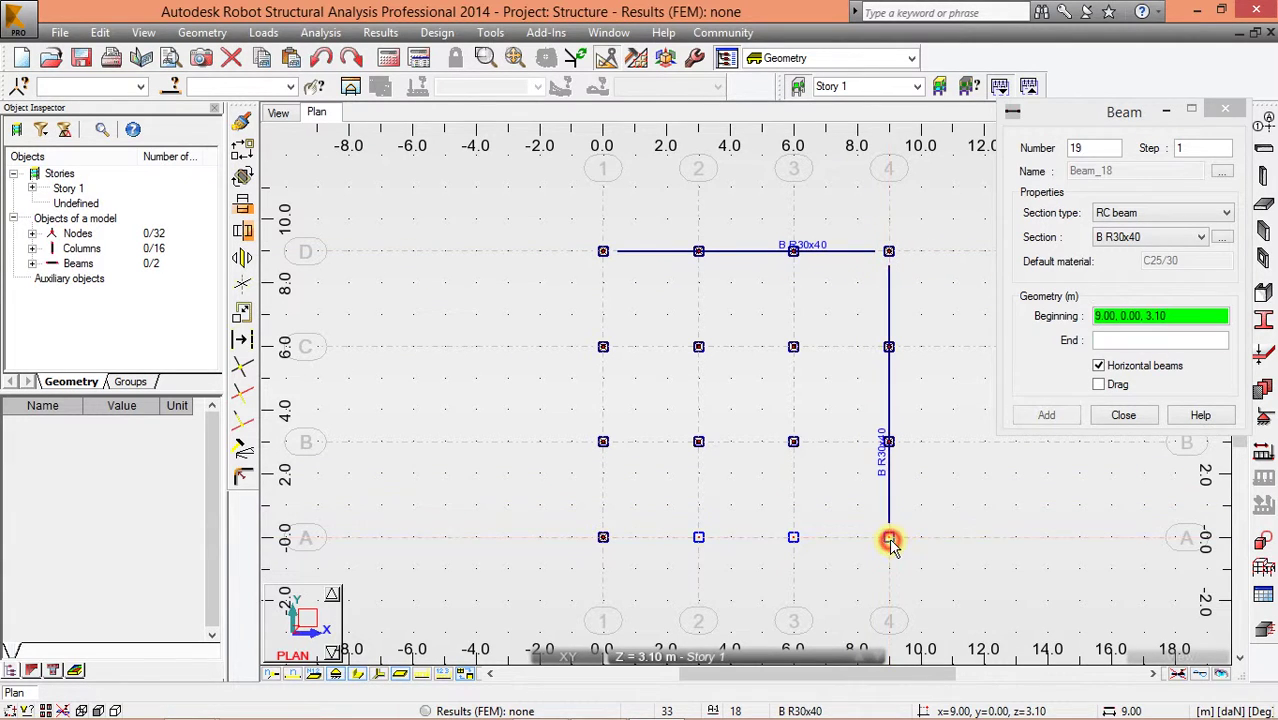
{"action": "left_click", "coordinate": [1122, 415]}
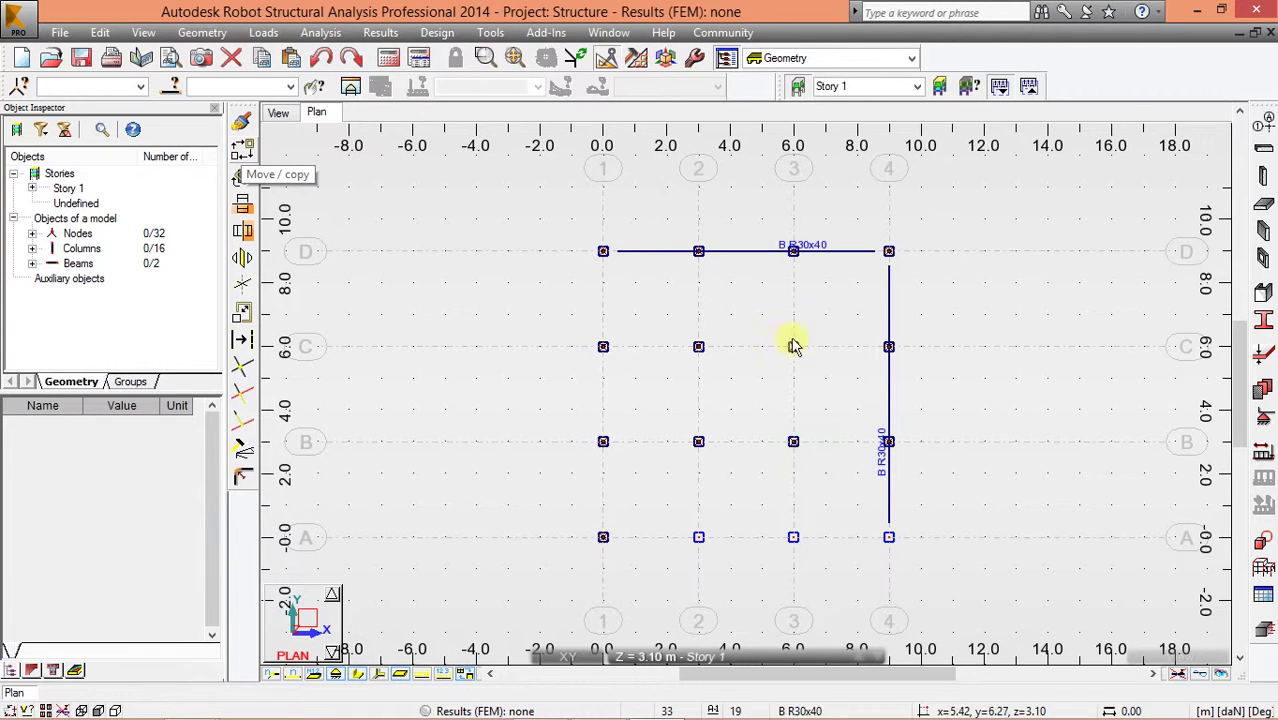
Step: Copy the axis 4 beam successively to axes 3, 2 and 1 with a translation vector of -3.00, 0.00, 0.00
{"action": "left_click", "coordinate": [887, 313]}
{"action": "left_click", "coordinate": [243, 152]}
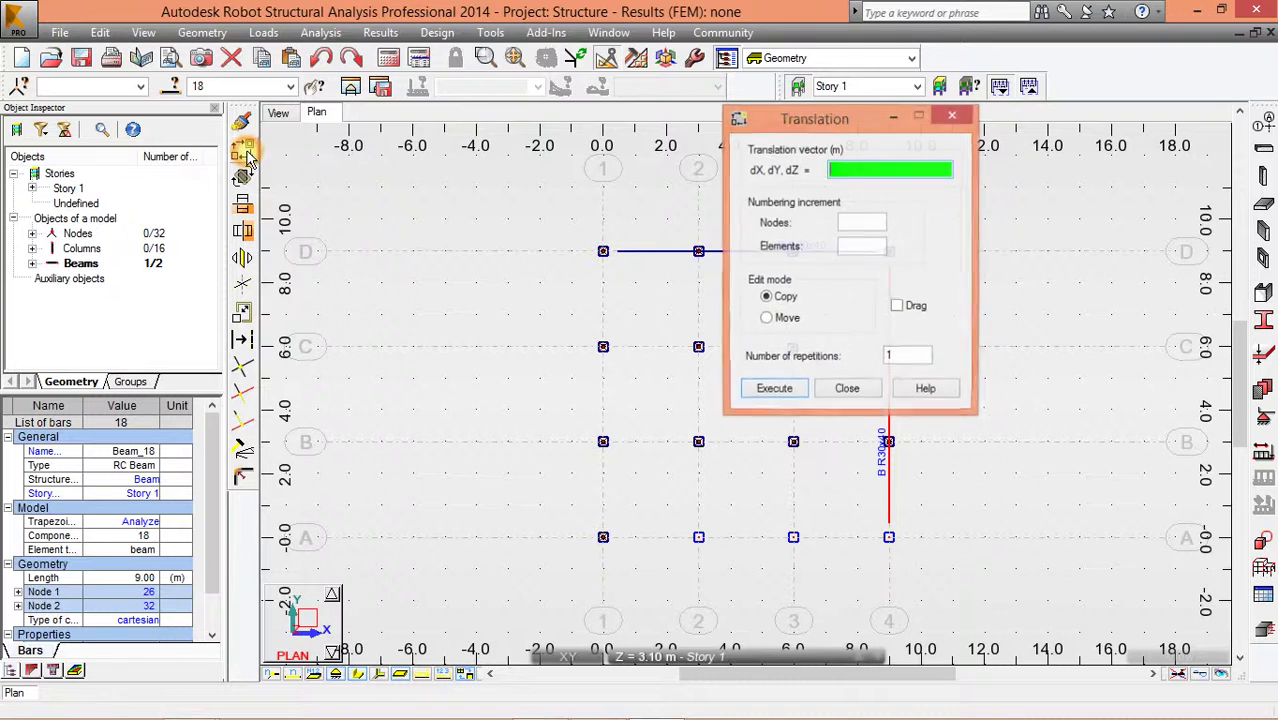
{"action": "left_click_drag", "start_coordinate": [787, 117], "coordinate": [1167, 217]}
{"action": "left_click", "coordinate": [889, 251]}
{"action": "left_click", "coordinate": [793, 251]}
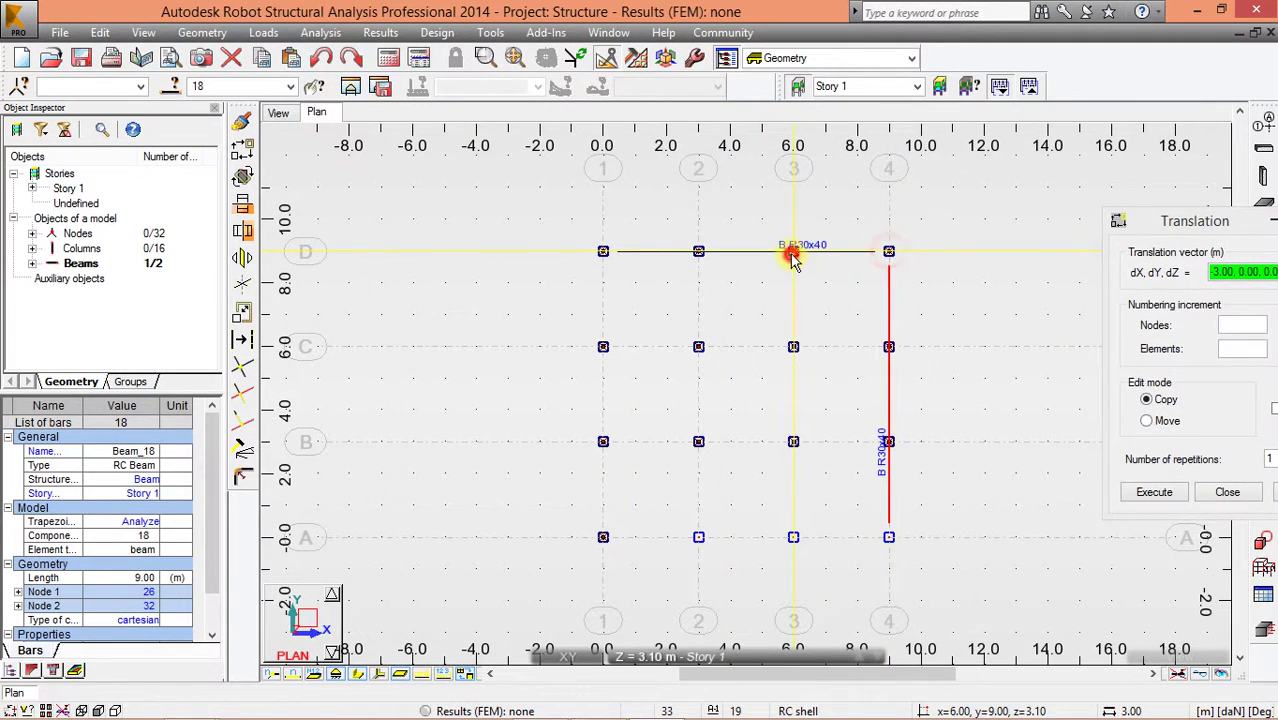
{"action": "left_click", "coordinate": [1154, 492]}
{"action": "left_click", "coordinate": [1154, 492]}
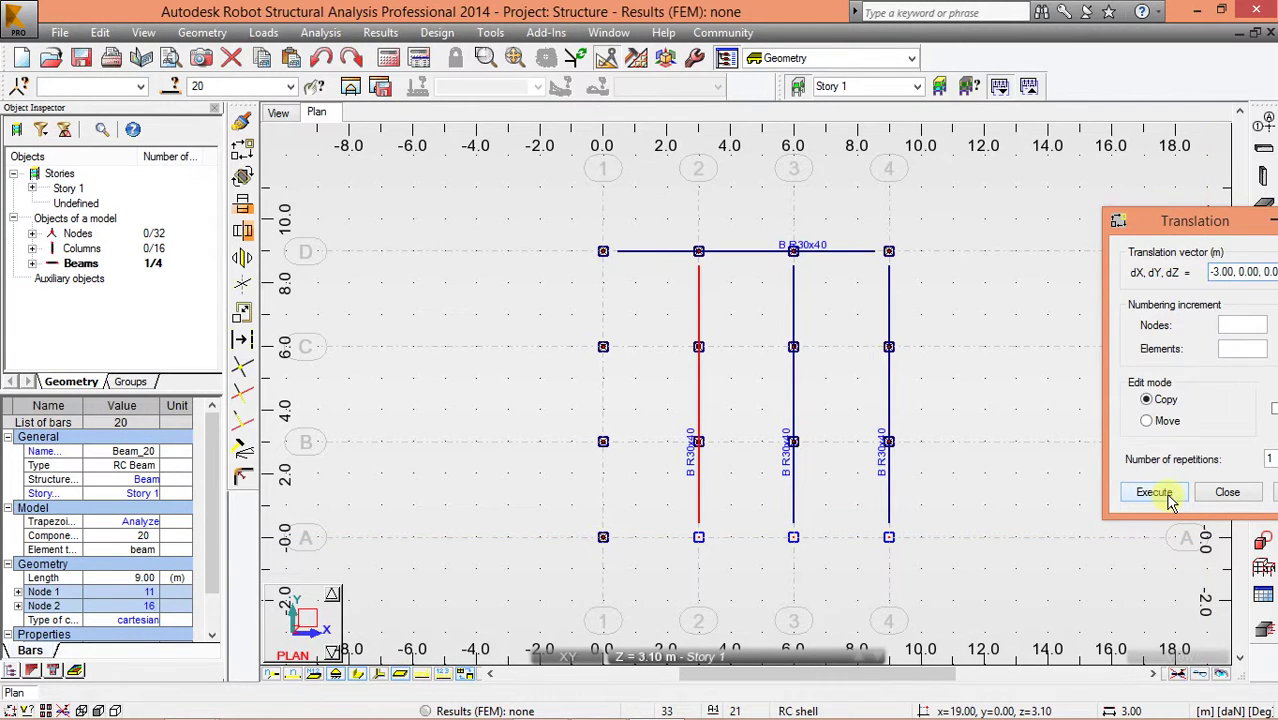
{"action": "left_click", "coordinate": [1154, 492]}
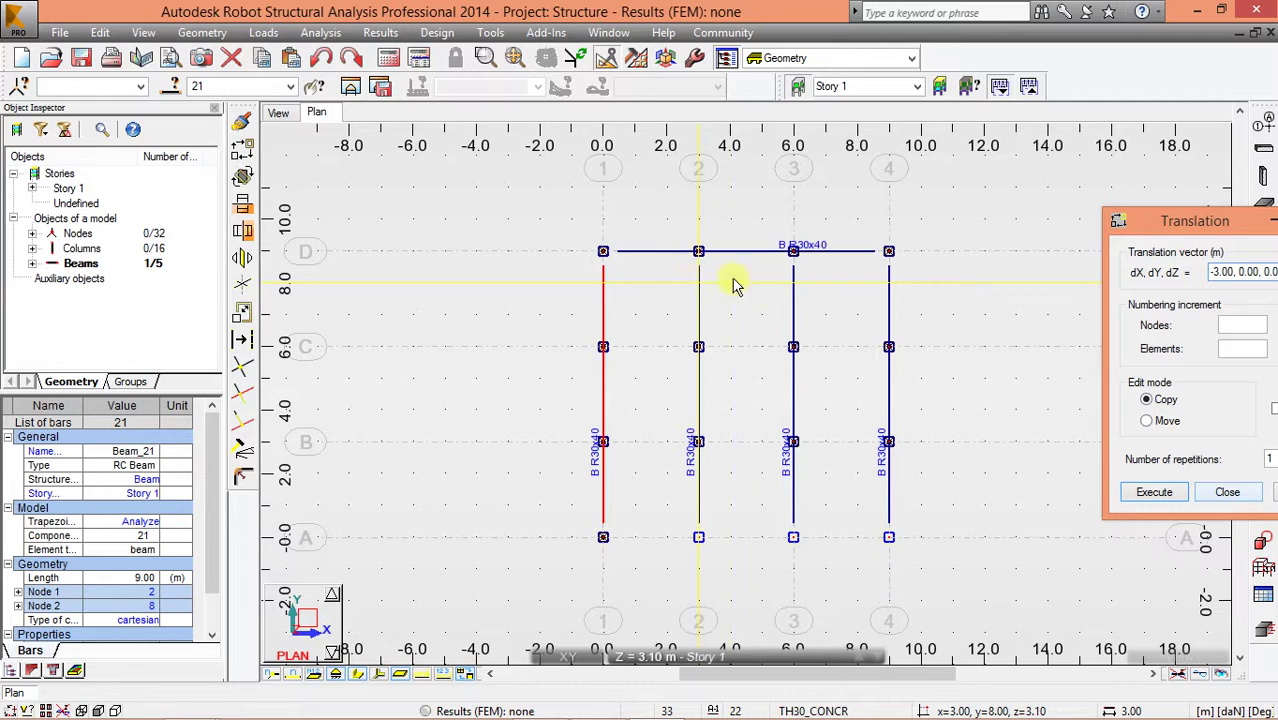
{"action": "left_click_drag", "start_coordinate": [1190, 219], "coordinate": [993, 224]}
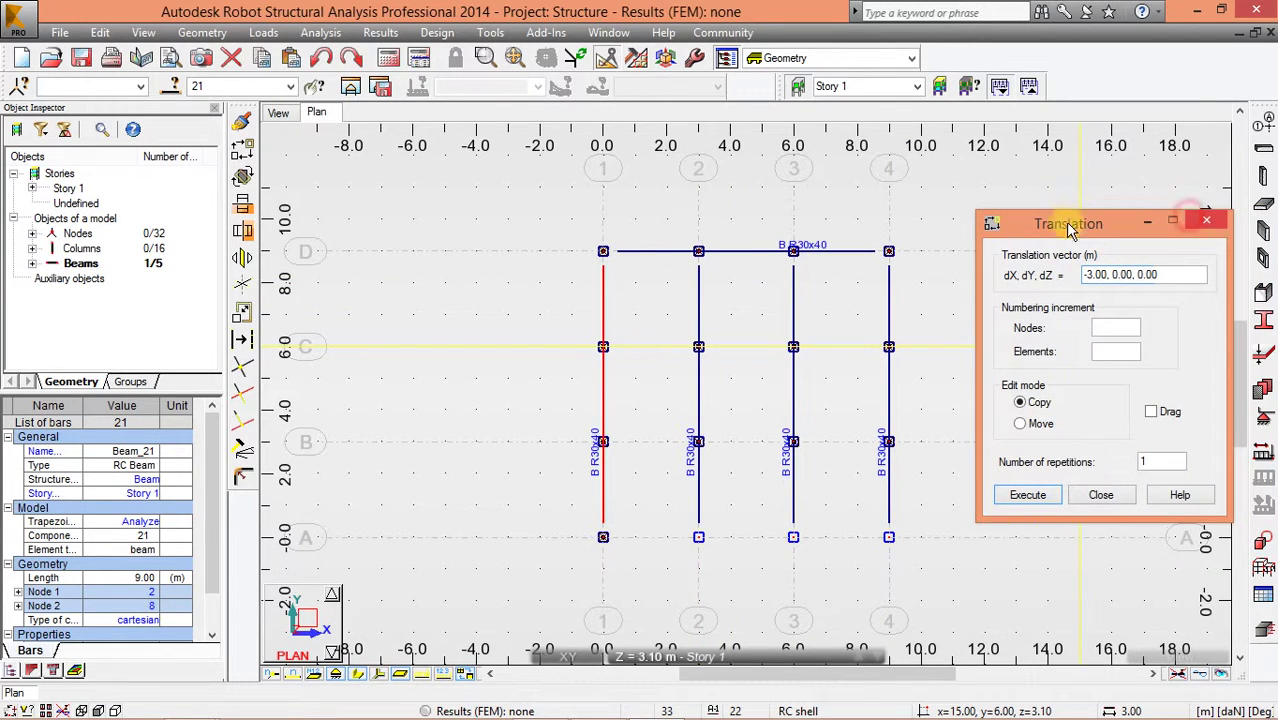
{"action": "left_click", "coordinate": [1100, 495]}
Step: Copy the axis D beam successively to axes C, B and A with a translation vector of 0.00, -3.00, 0.00
{"action": "left_click", "coordinate": [838, 260]}
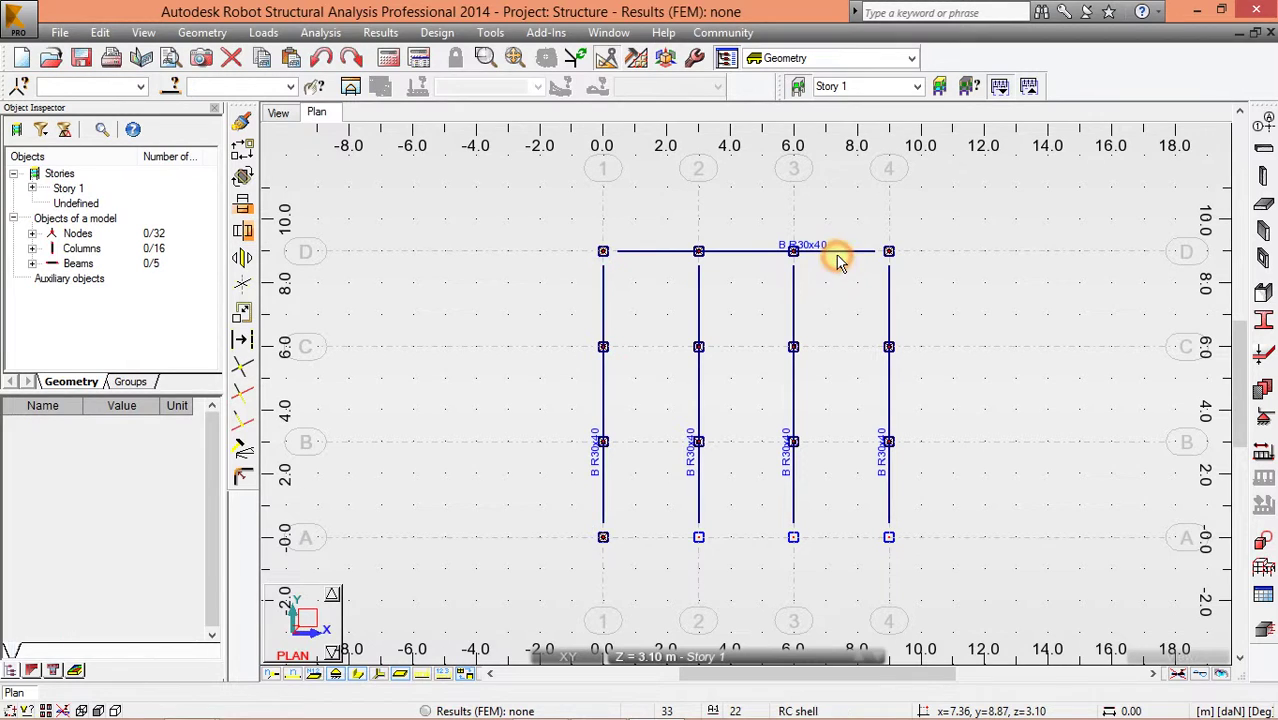
{"action": "left_click", "coordinate": [836, 251]}
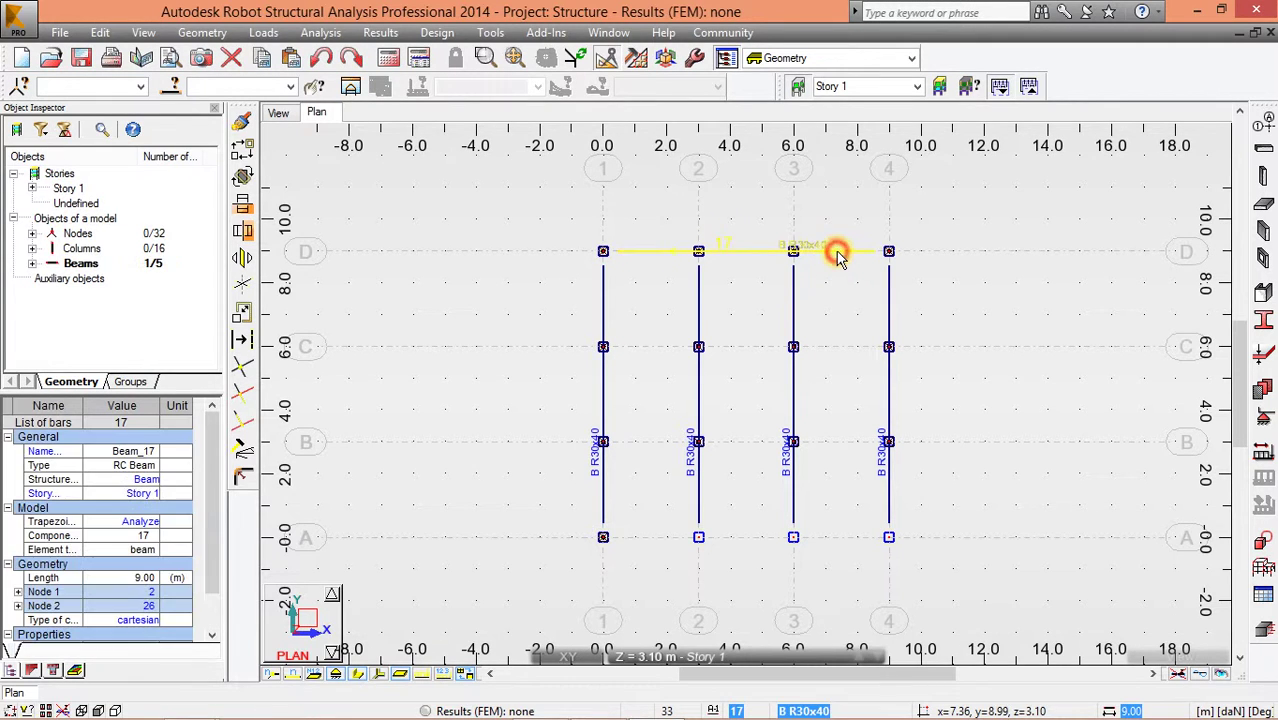
{"action": "left_click", "coordinate": [242, 150]}
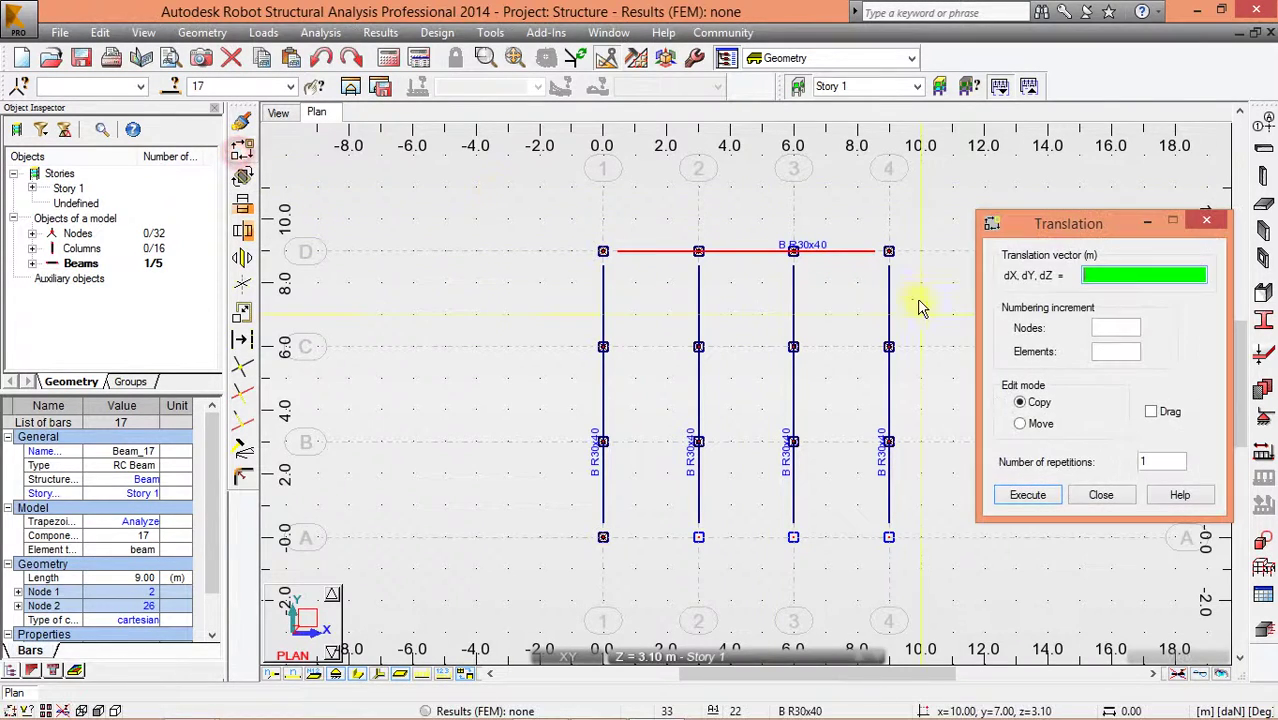
{"action": "left_click", "coordinate": [889, 251]}
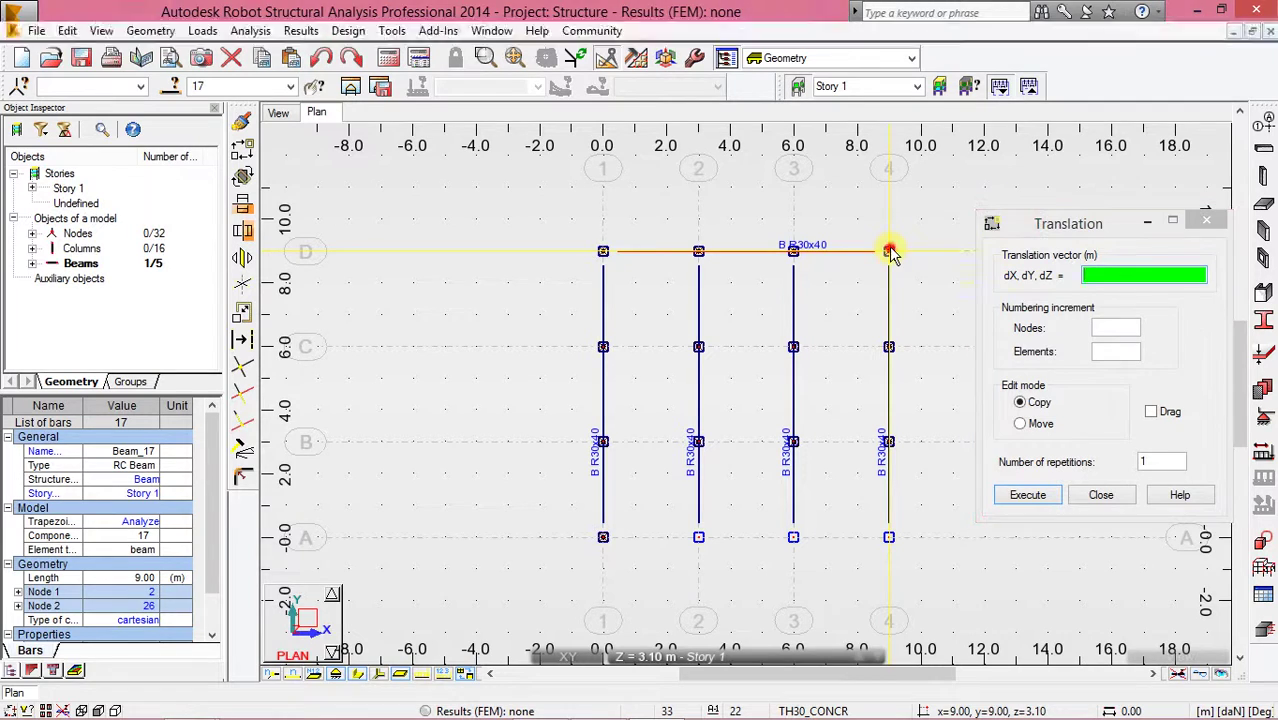
{"action": "left_click", "coordinate": [889, 346]}
{"action": "left_click", "coordinate": [1040, 500]}
{"action": "left_click", "coordinate": [1040, 497]}
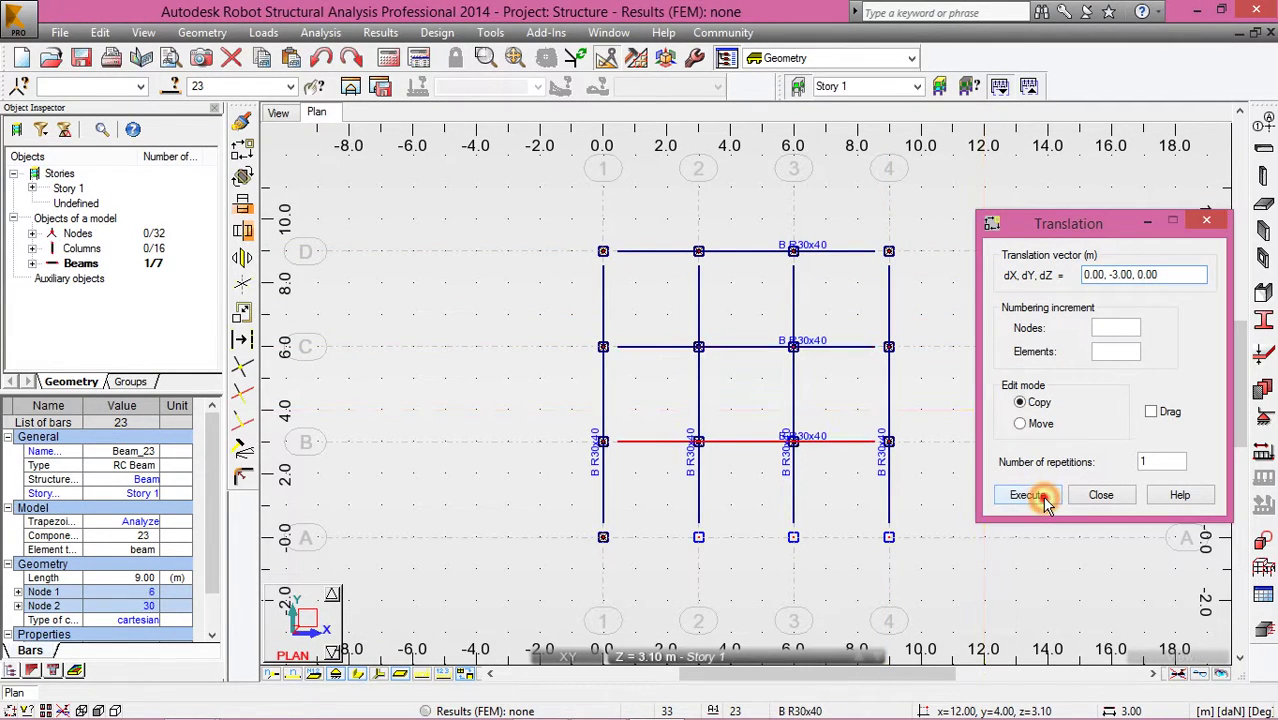
{"action": "left_click", "coordinate": [1040, 497]}
{"action": "left_click", "coordinate": [1100, 495]}
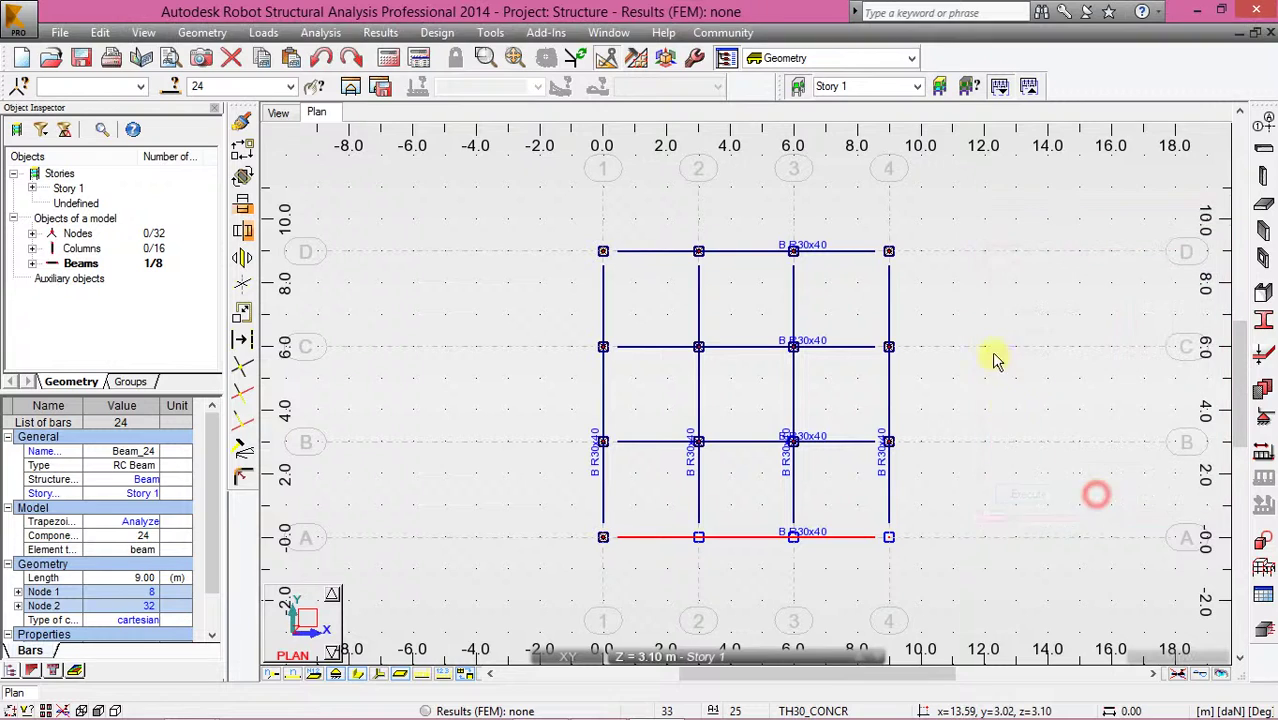
Step: Split the axis 1 beam at axes B and C by intersecting it with the beams on those axes, and select its middle segment
{"action": "left_click", "coordinate": [645, 347]}
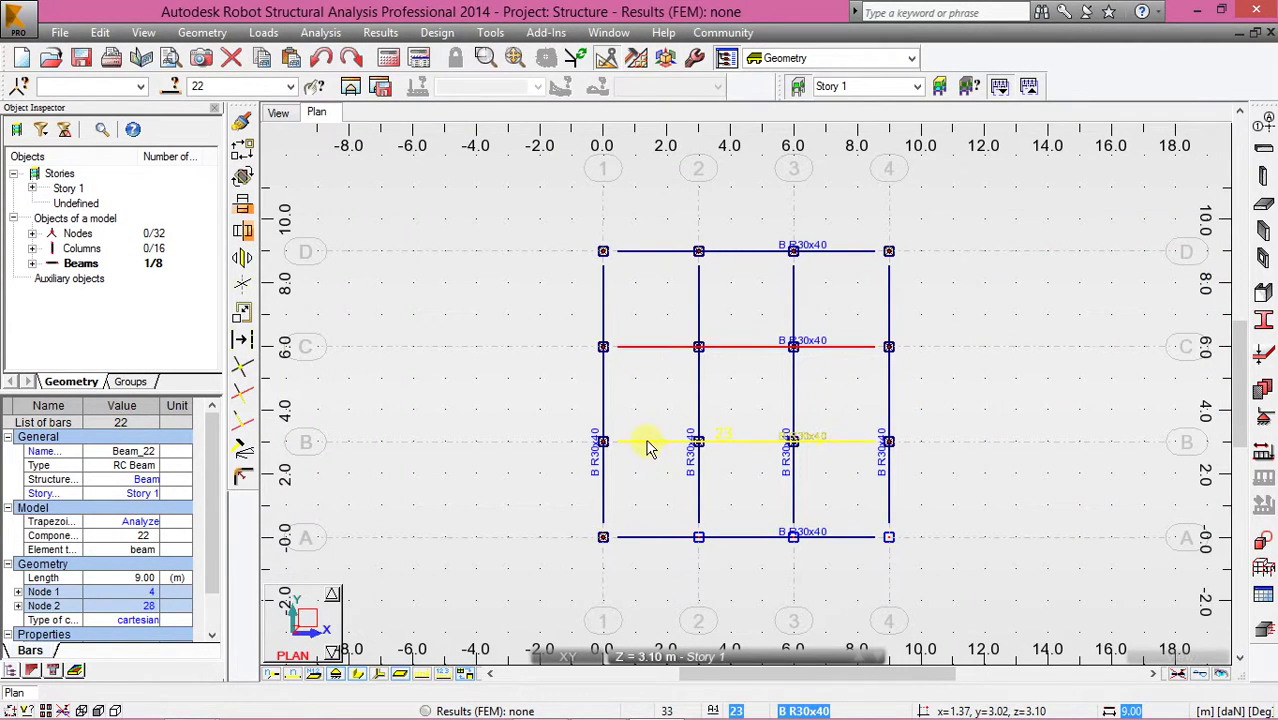
{"action": "left_click", "coordinate": [645, 447], "text": "ctrl"}
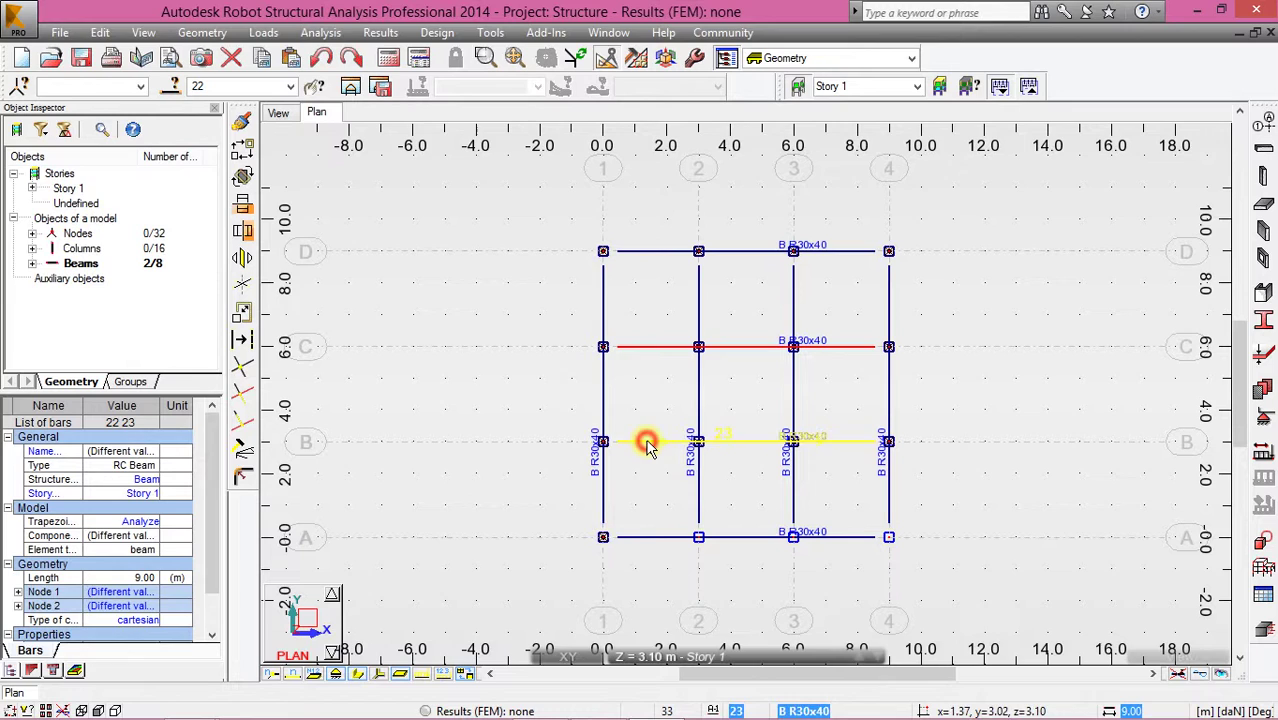
{"action": "left_click", "coordinate": [602, 382], "text": "ctrl"}
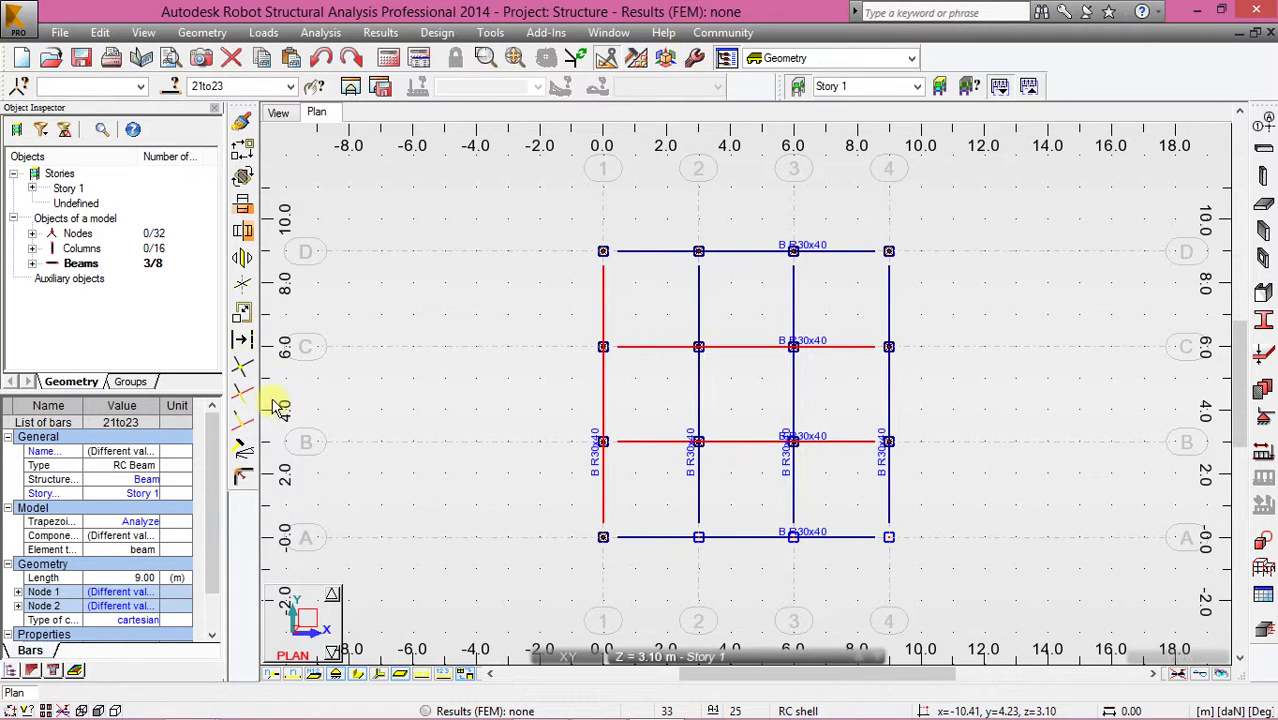
{"action": "left_click", "coordinate": [243, 368]}
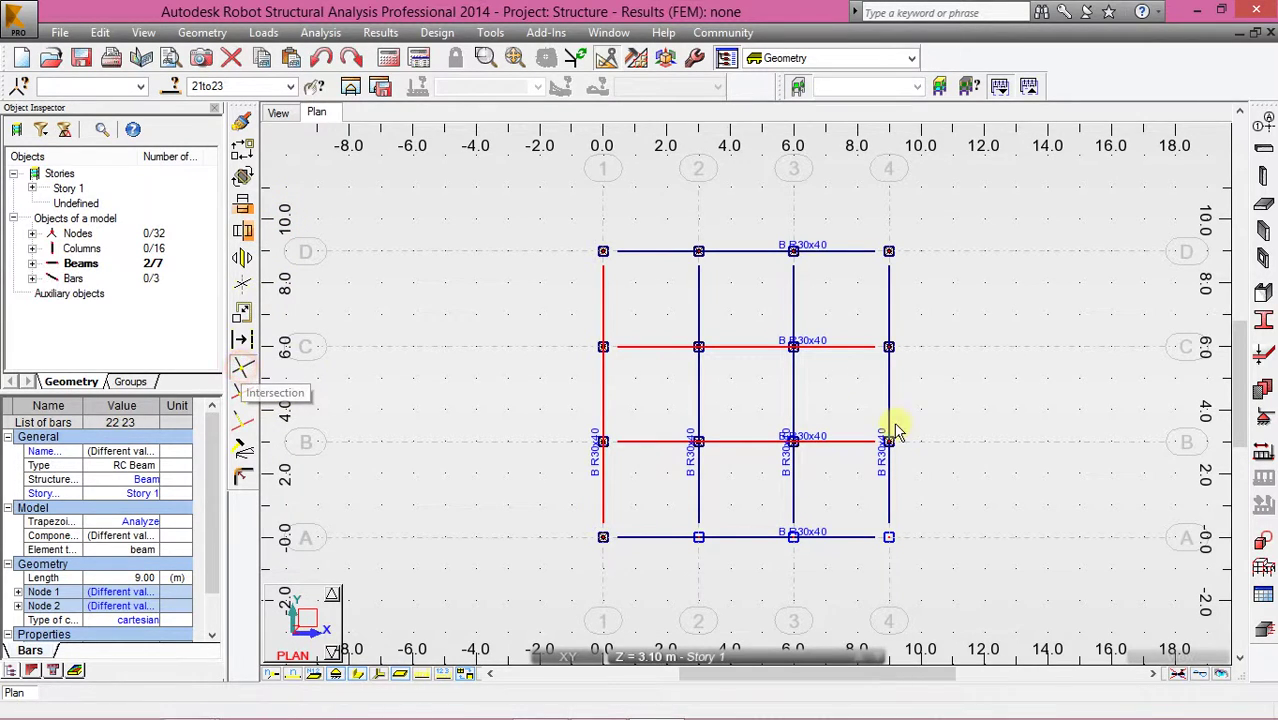
{"action": "left_click", "coordinate": [1035, 395]}
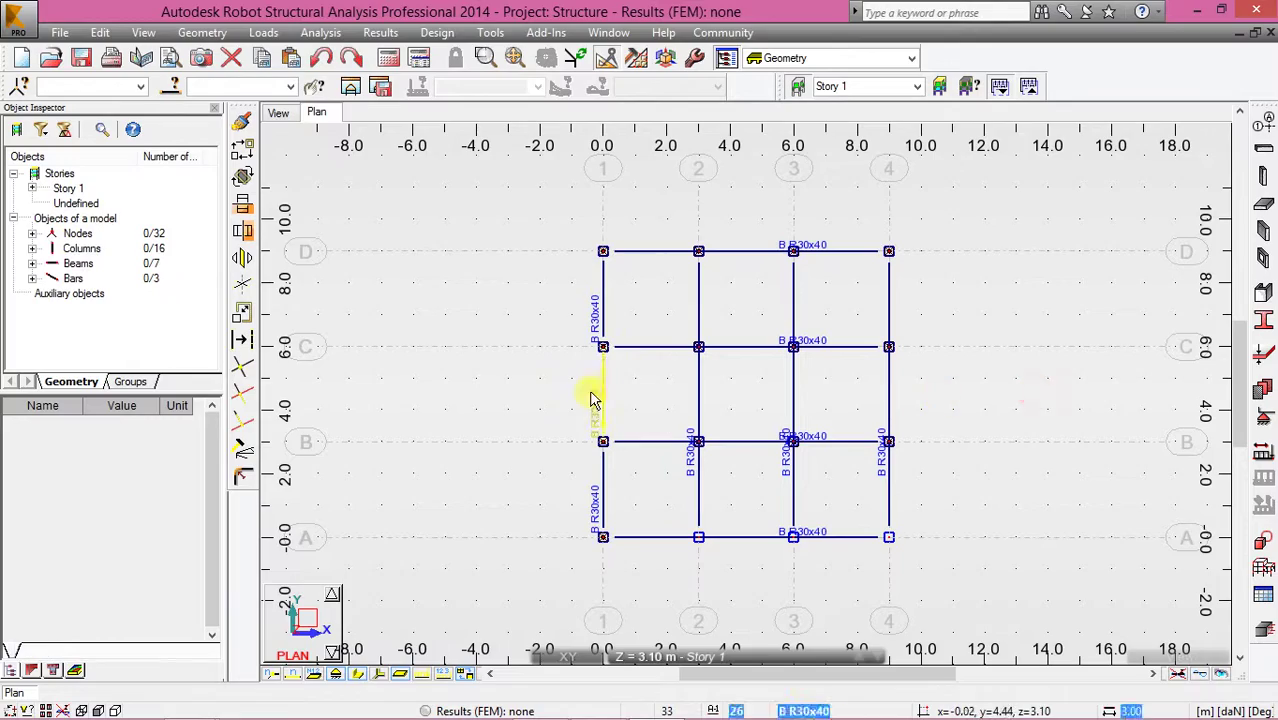
{"action": "left_click", "coordinate": [600, 392]}
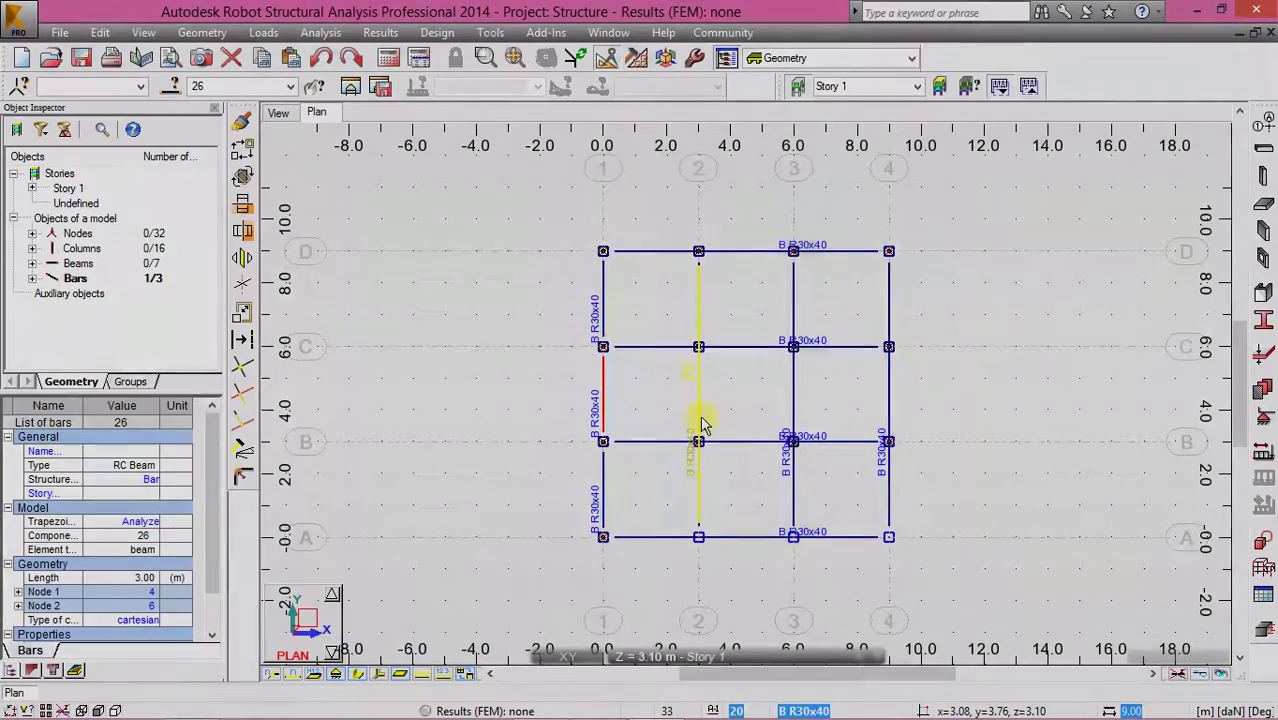